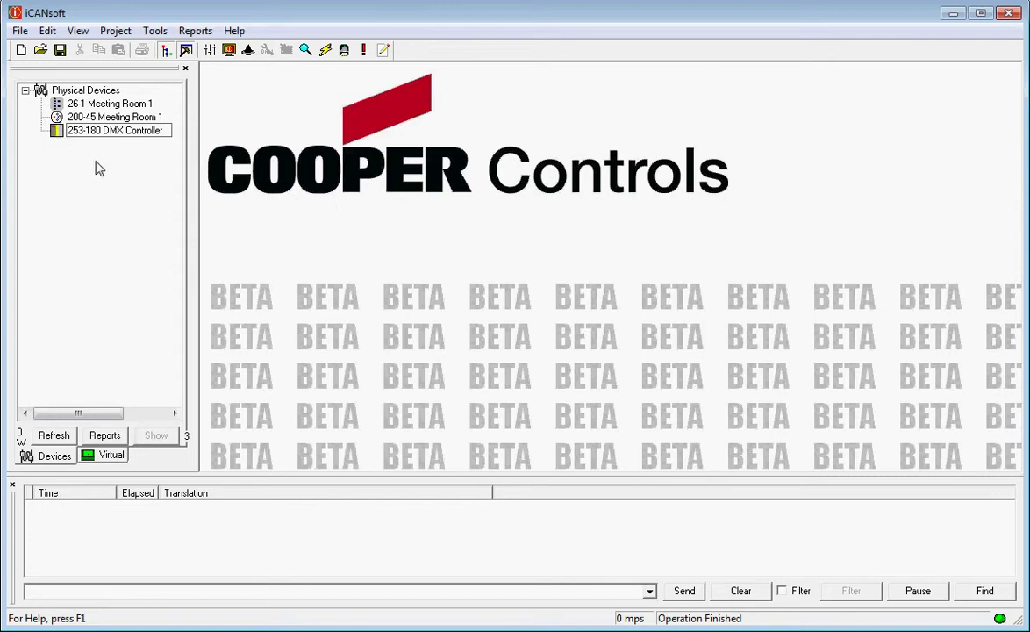
# Renumber the Meeting Room 1 sensor, device 200-45, to segment 26, node 2.
pyautogui.click(118, 454)
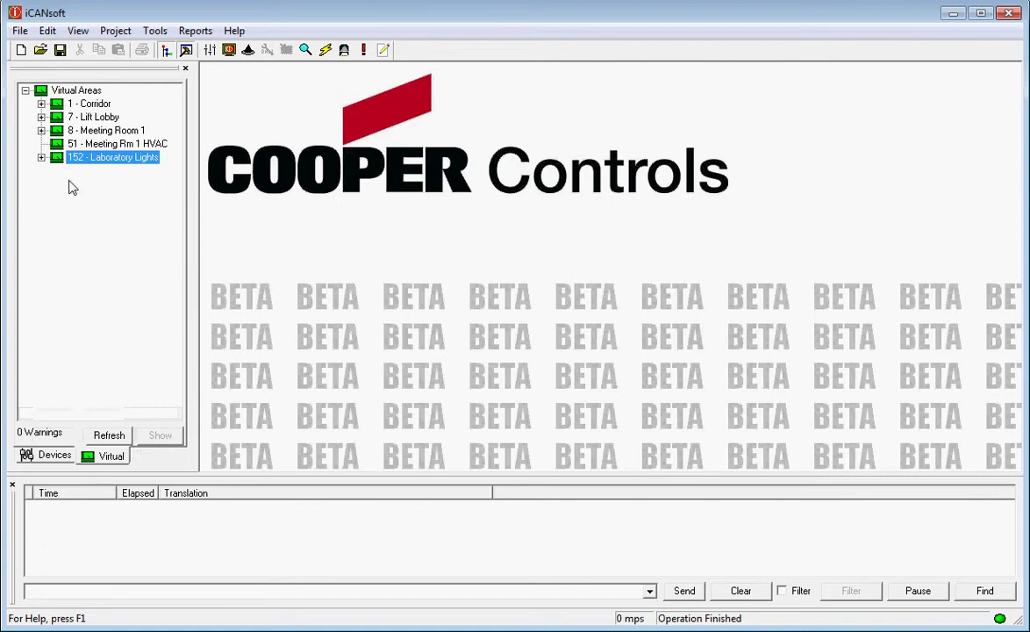
pyautogui.click(52, 454)
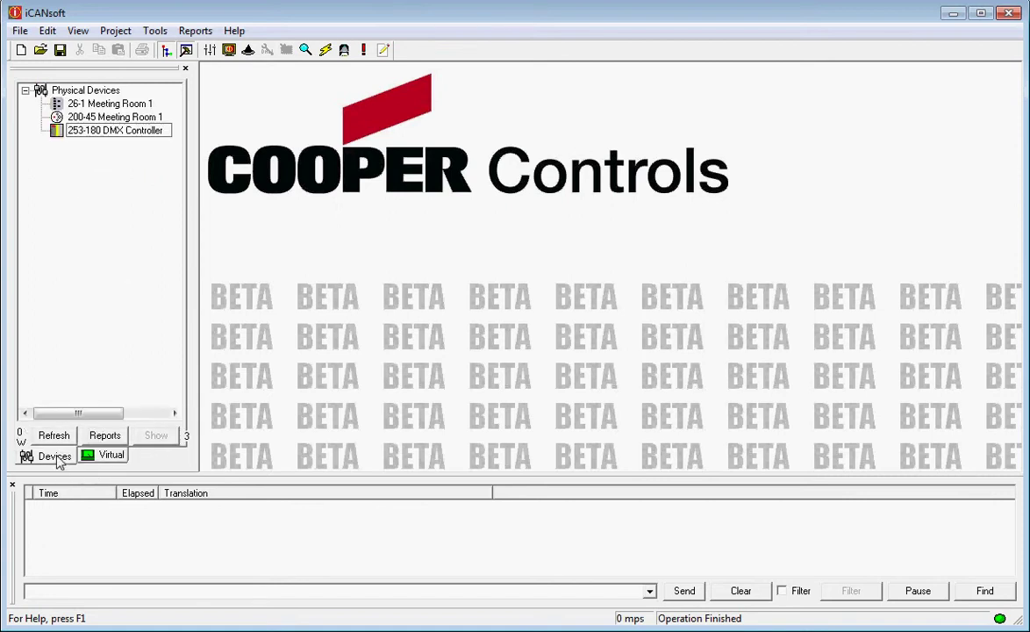
pyautogui.click(91, 118)
pyautogui.rightClick(91, 118)
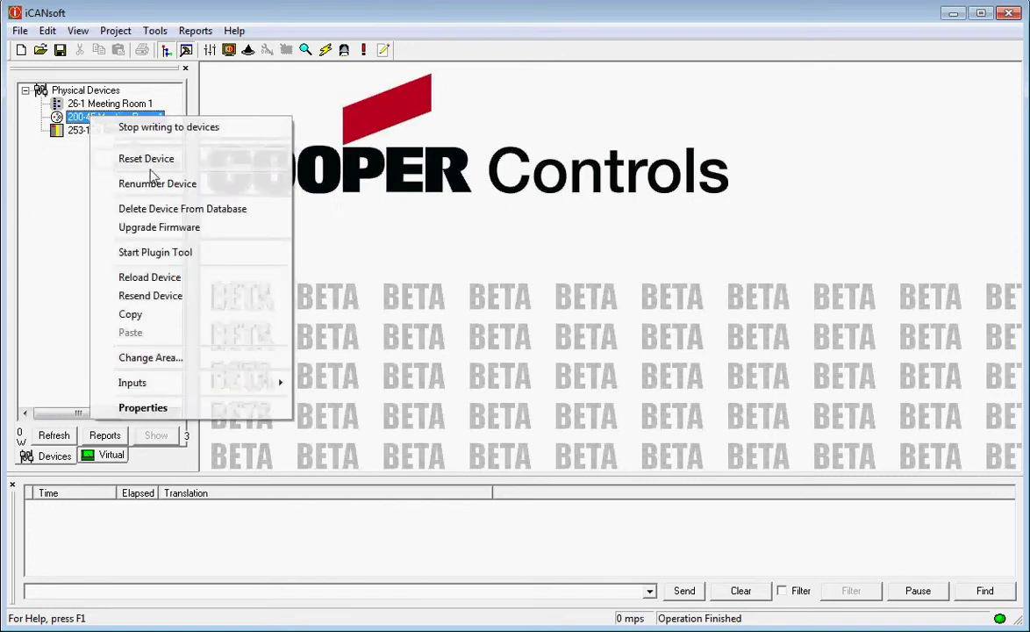
pyautogui.click(156, 184)
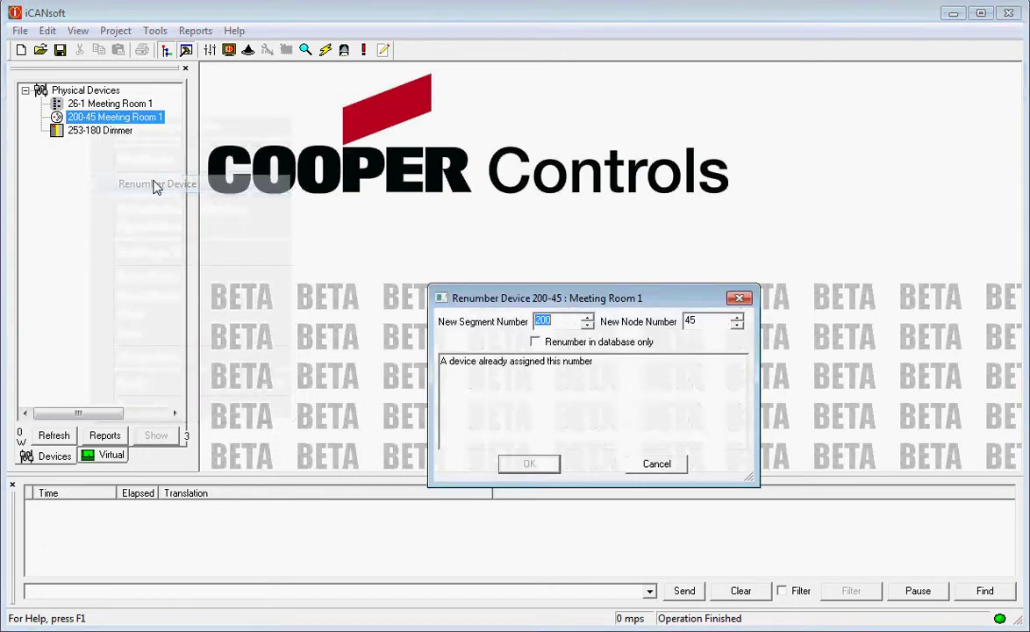
pyautogui.write('26')
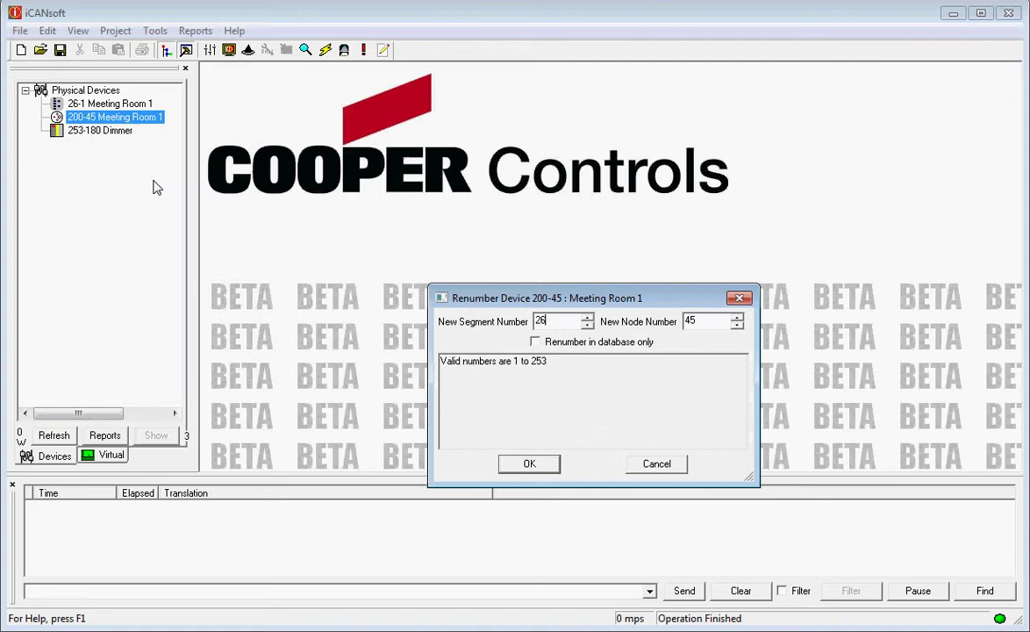
pyautogui.press('Tab')
pyautogui.press('Return')
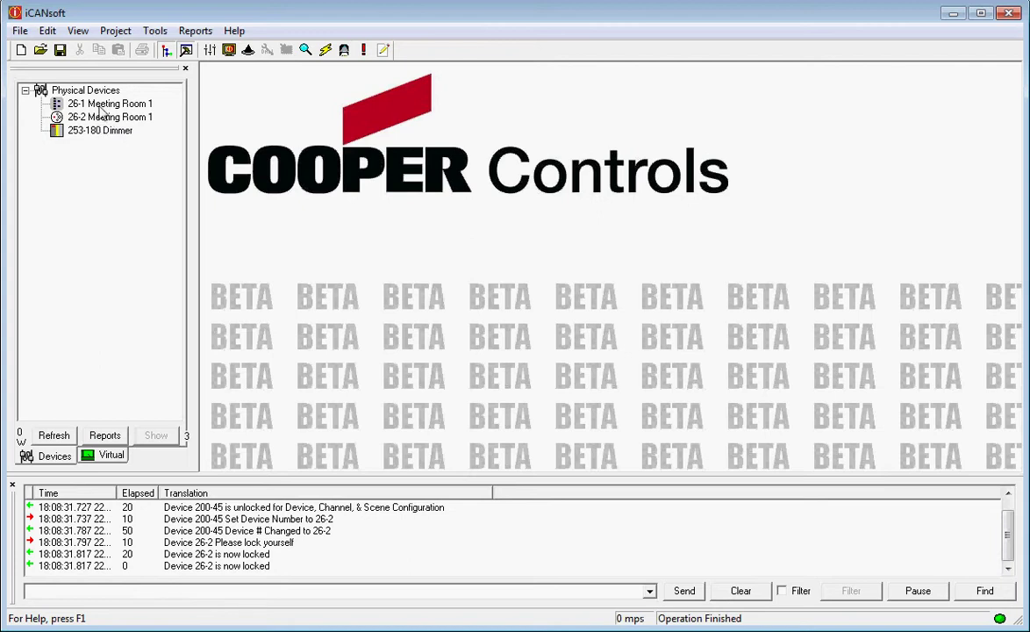
# Set the area of button press B-08 on device 26-1 to 8 - Meeting Room 1 and apply the change.
pyautogui.click(103, 105)
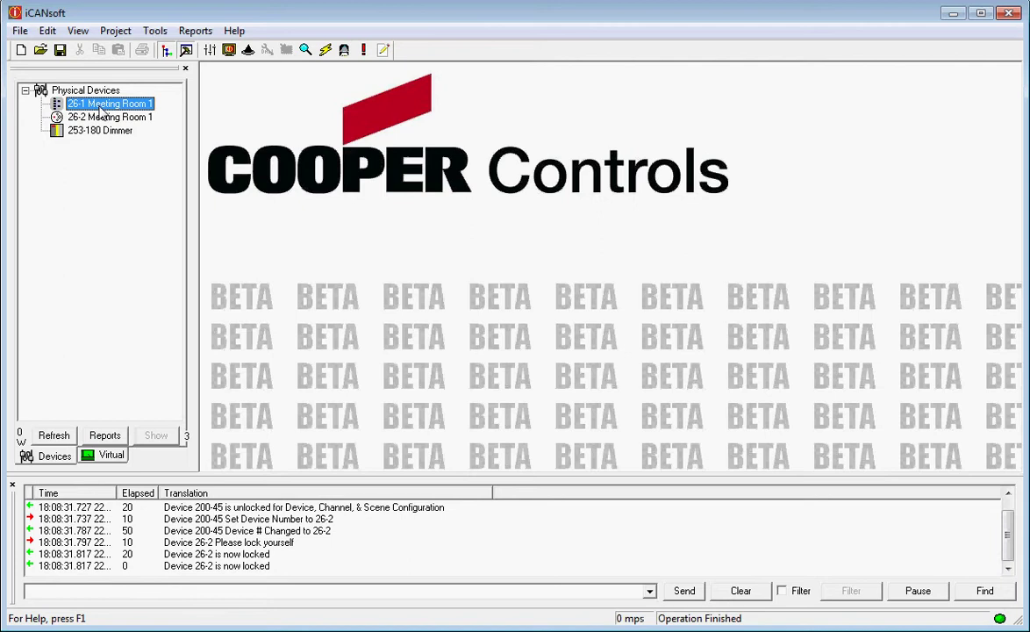
pyautogui.doubleClick(103, 111)
pyautogui.click(297, 104)
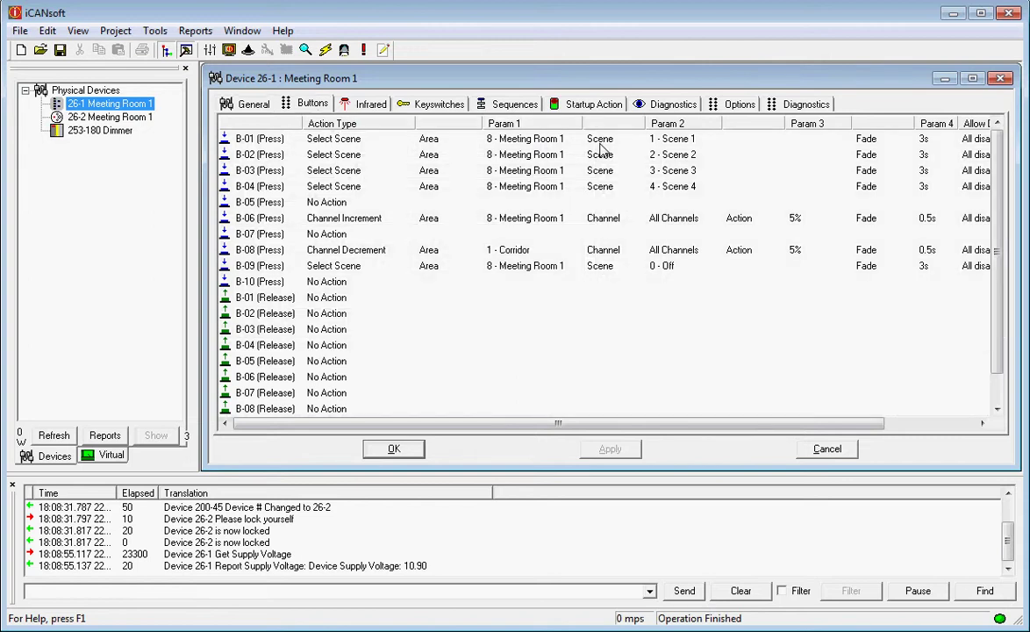
pyautogui.click(558, 254)
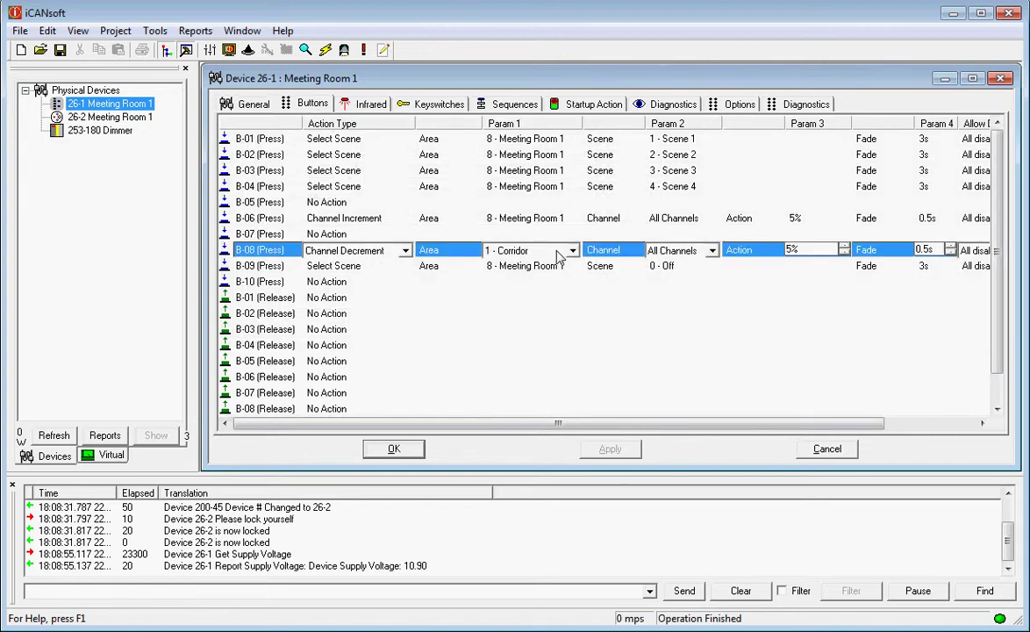
pyautogui.click(523, 251)
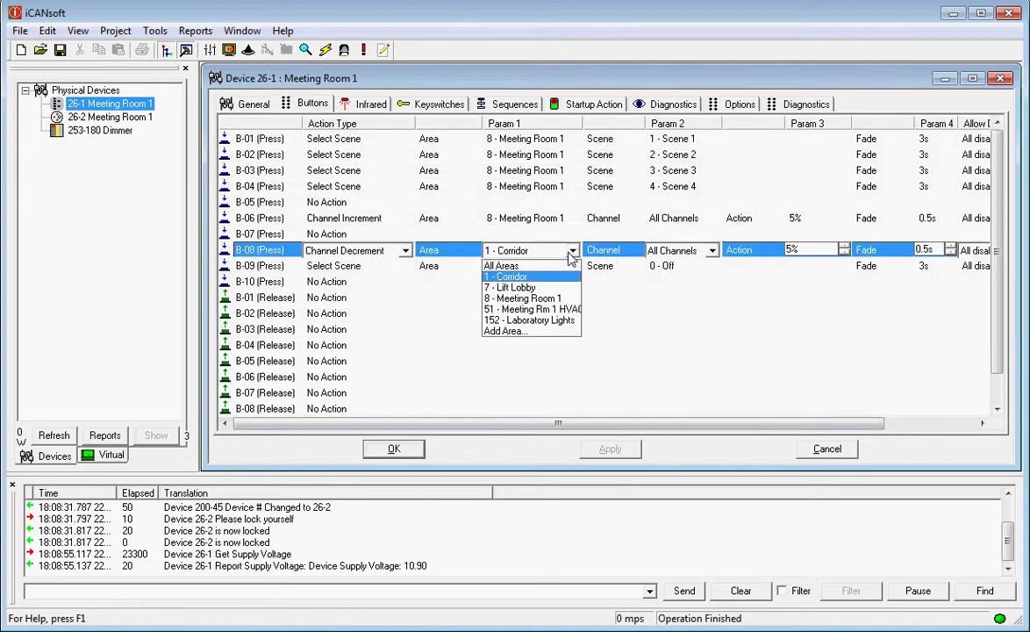
pyautogui.click(527, 299)
pyautogui.click(585, 302)
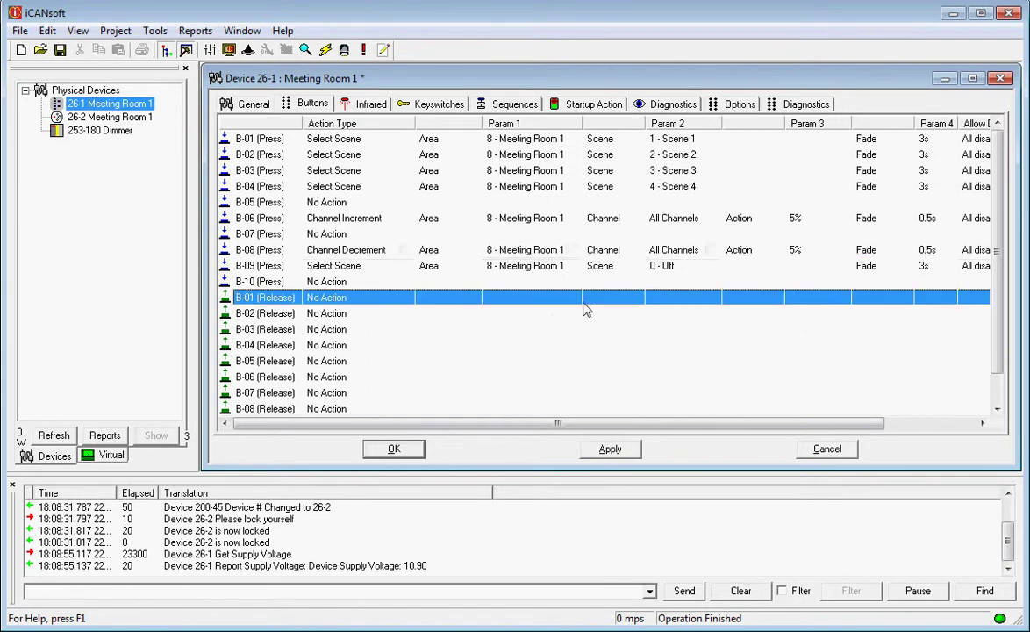
pyautogui.click(617, 448)
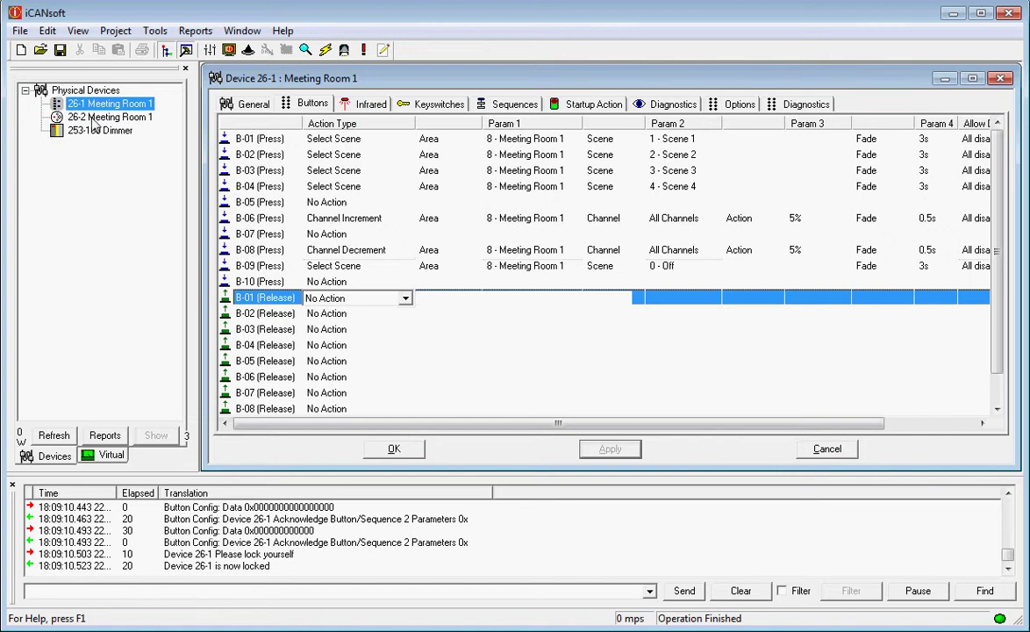
# Examine the infrared input assignments of sensor device 26-2 and the action types available for them.
pyautogui.doubleClick(93, 120)
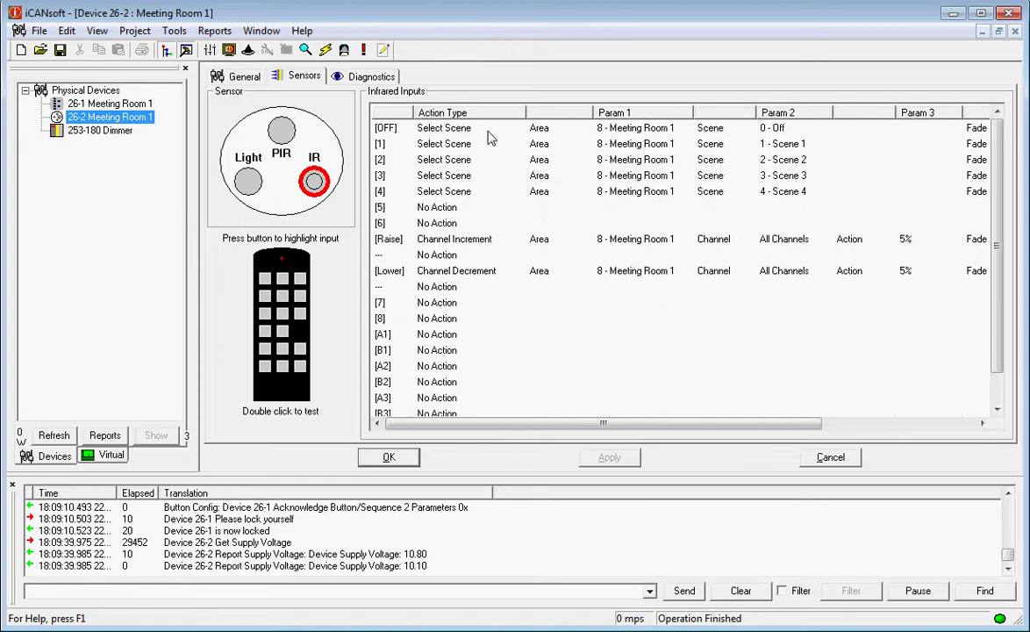
pyautogui.click(489, 133)
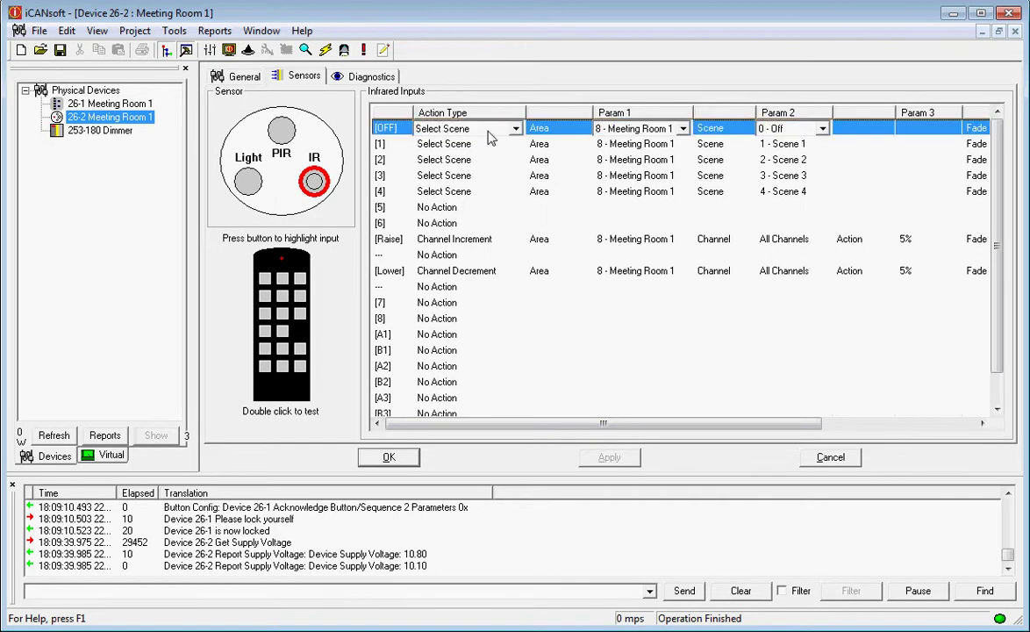
pyautogui.keyDown('shift'); pyautogui.click(497, 271); pyautogui.keyUp('shift')
pyautogui.click(516, 130)
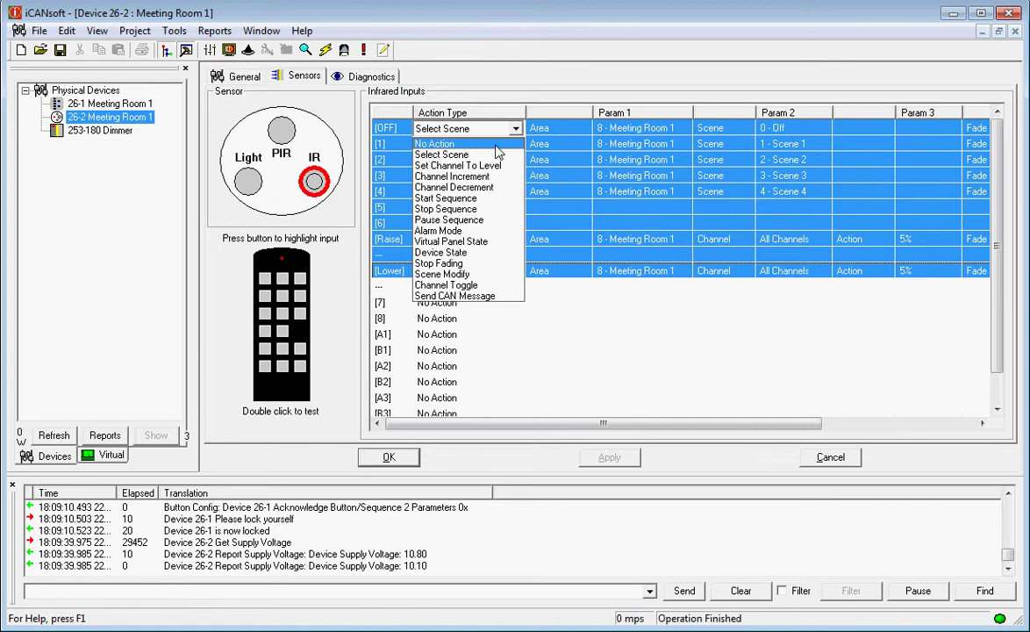
pyautogui.click(714, 327)
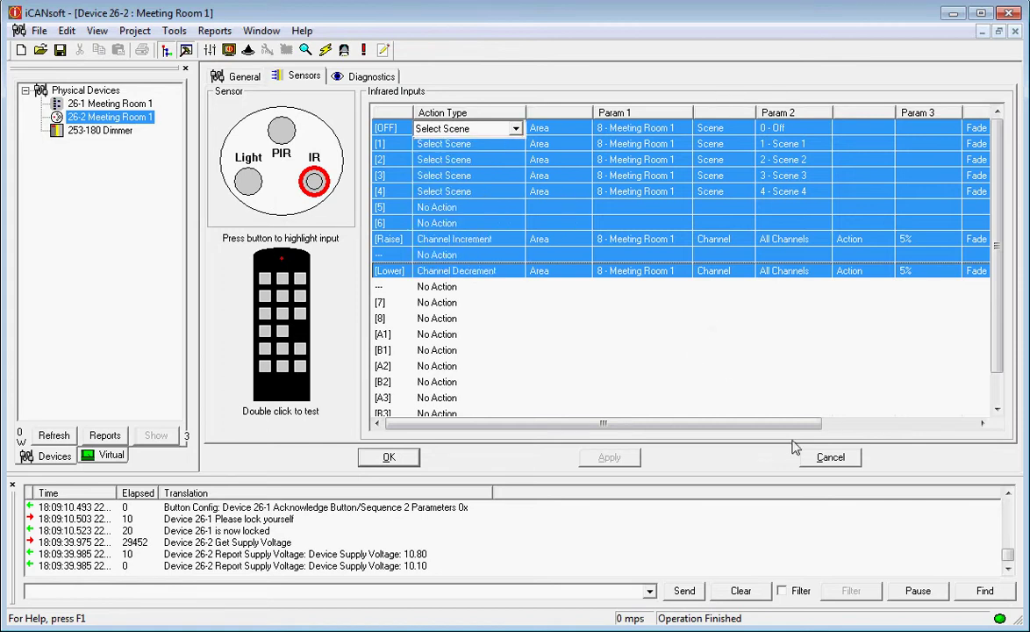
pyautogui.click(830, 457)
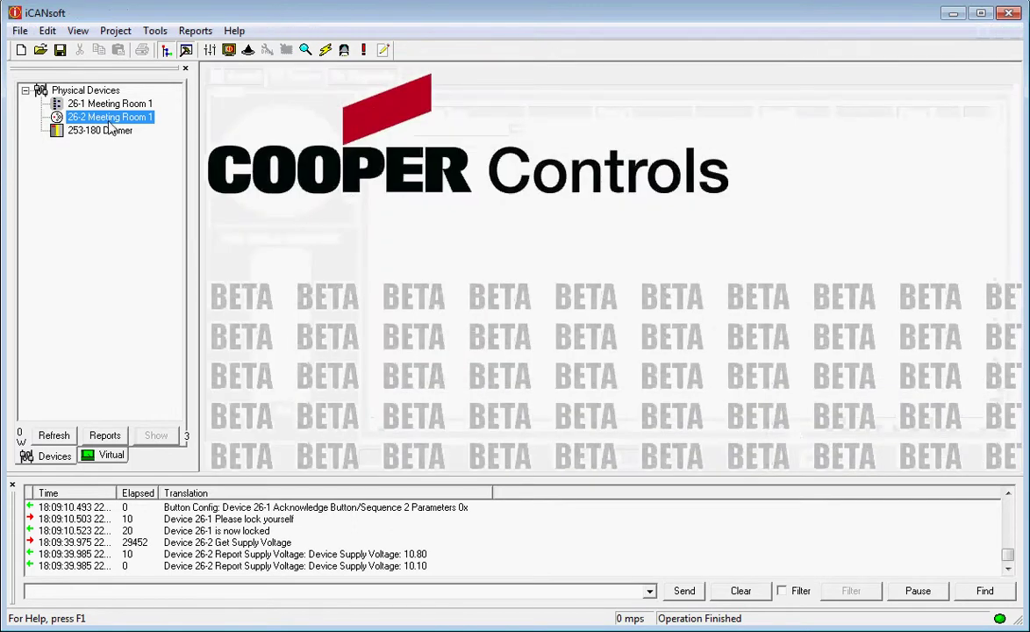
pyautogui.doubleClick(103, 117)
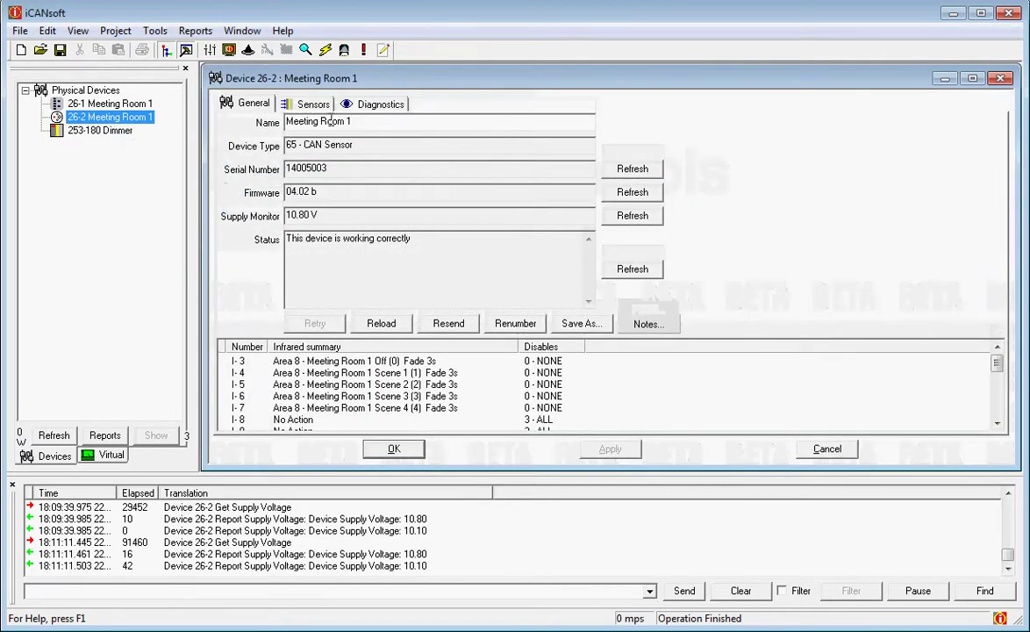
pyautogui.click(303, 105)
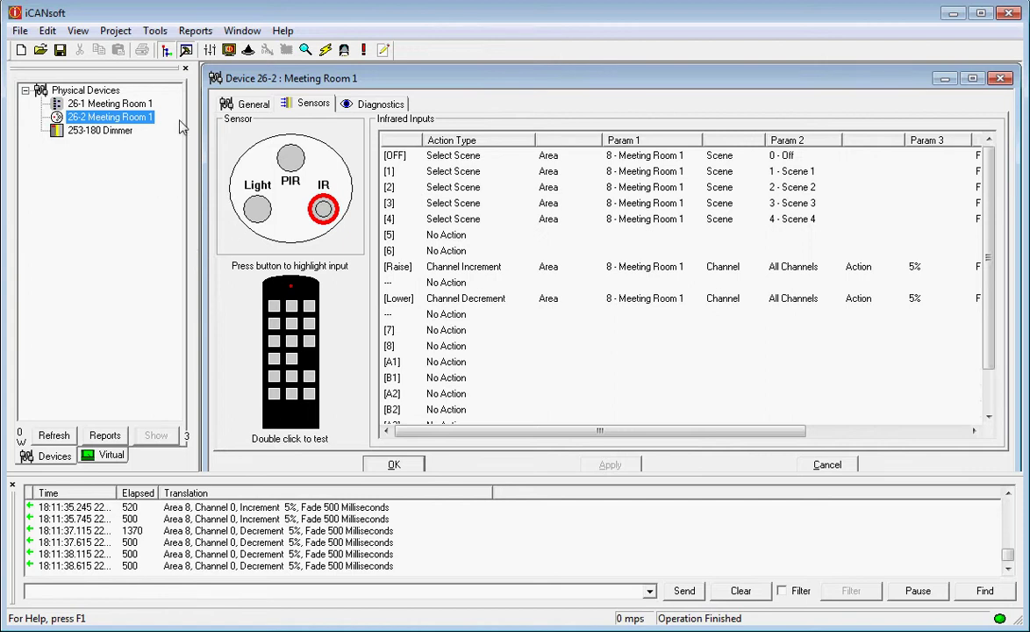
# Add scene number 1 named HVAC ON to virtual area 51 - Meeting Rm 1 HVAC.
pyautogui.click(109, 456)
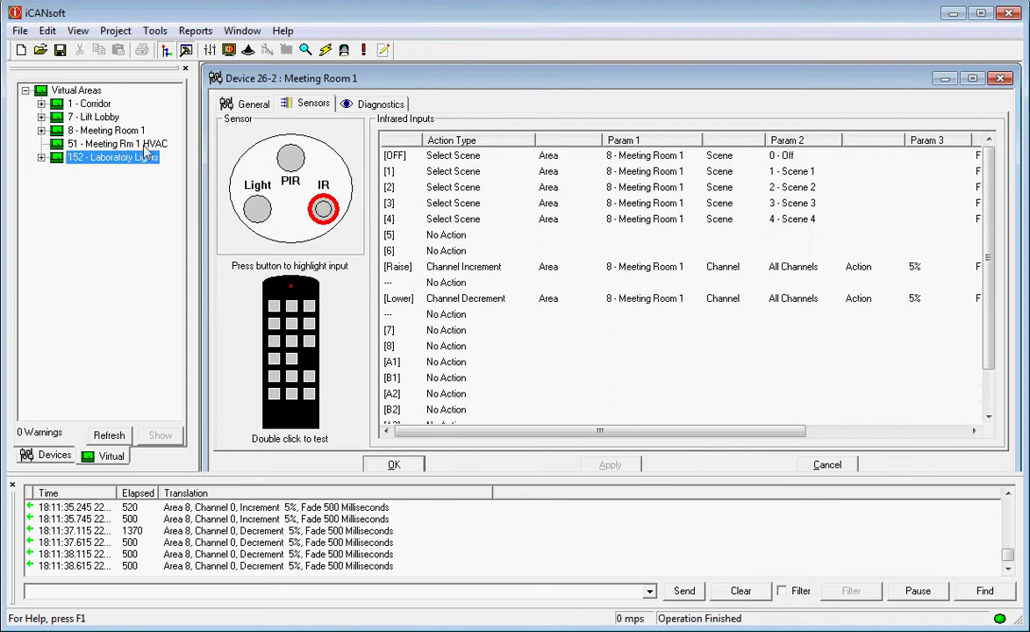
pyautogui.click(97, 146)
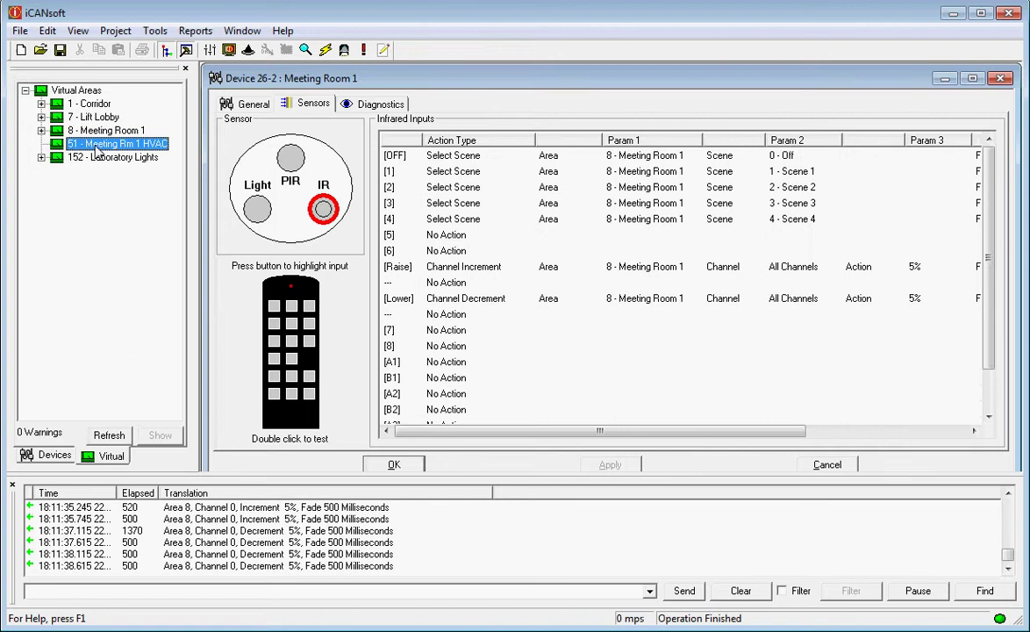
pyautogui.rightClick(97, 146)
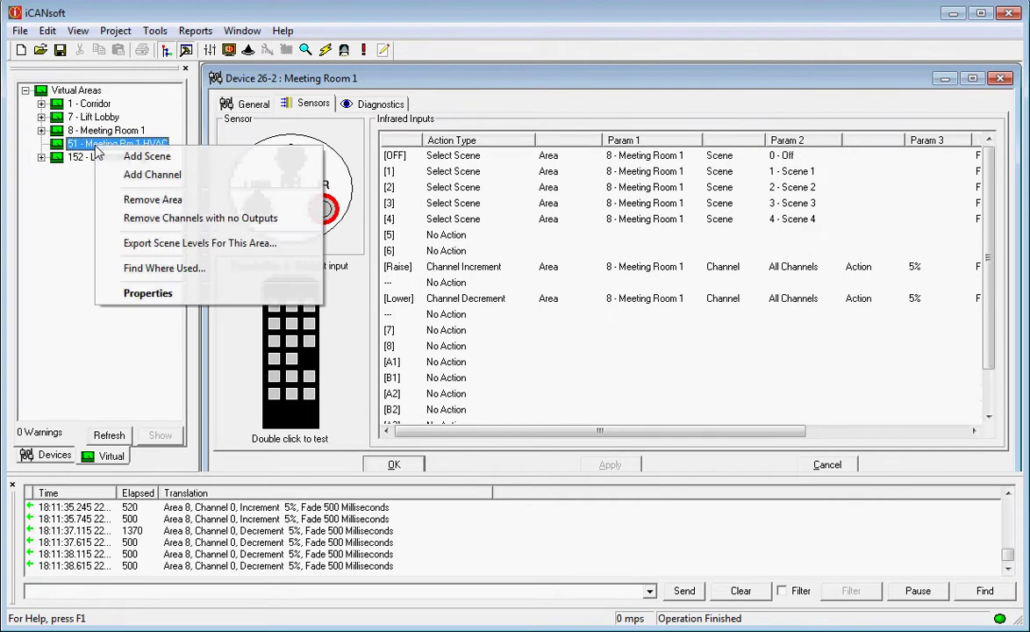
pyautogui.click(146, 158)
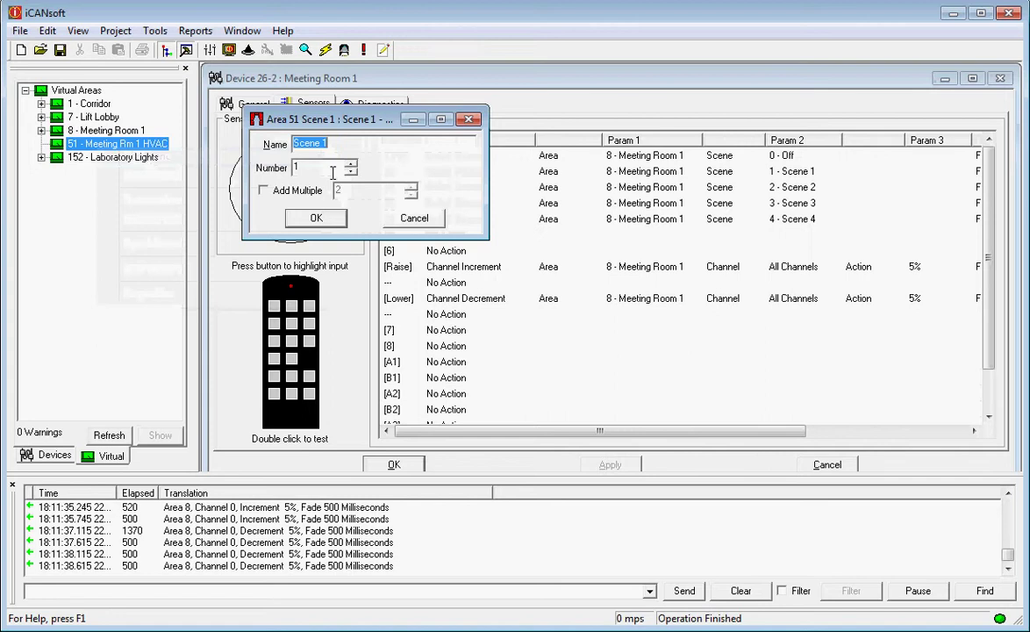
pyautogui.write('HVAC')
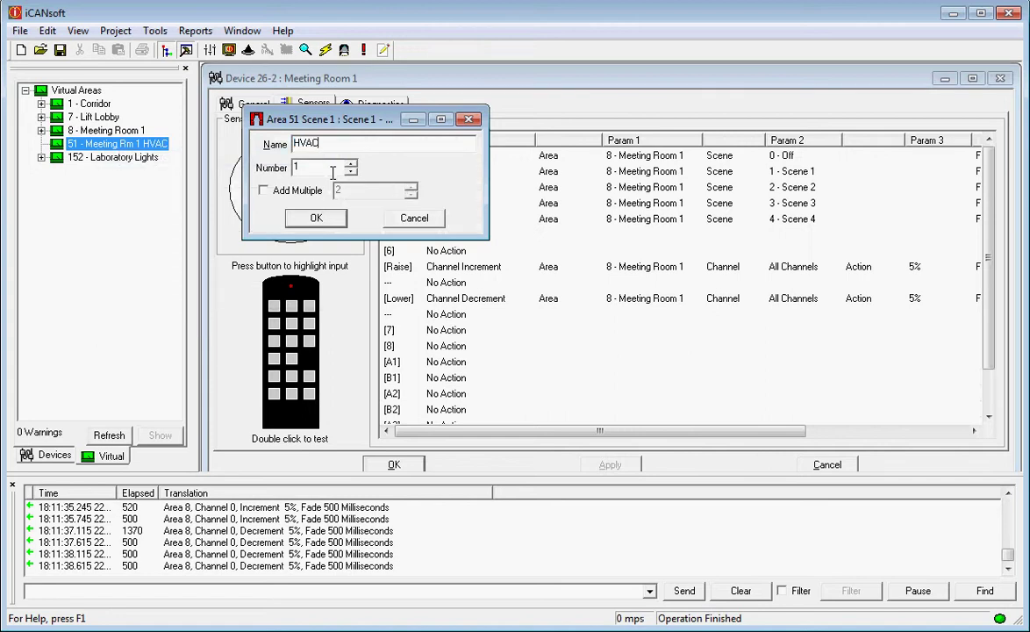
pyautogui.write(' ON')
pyautogui.click(316, 220)
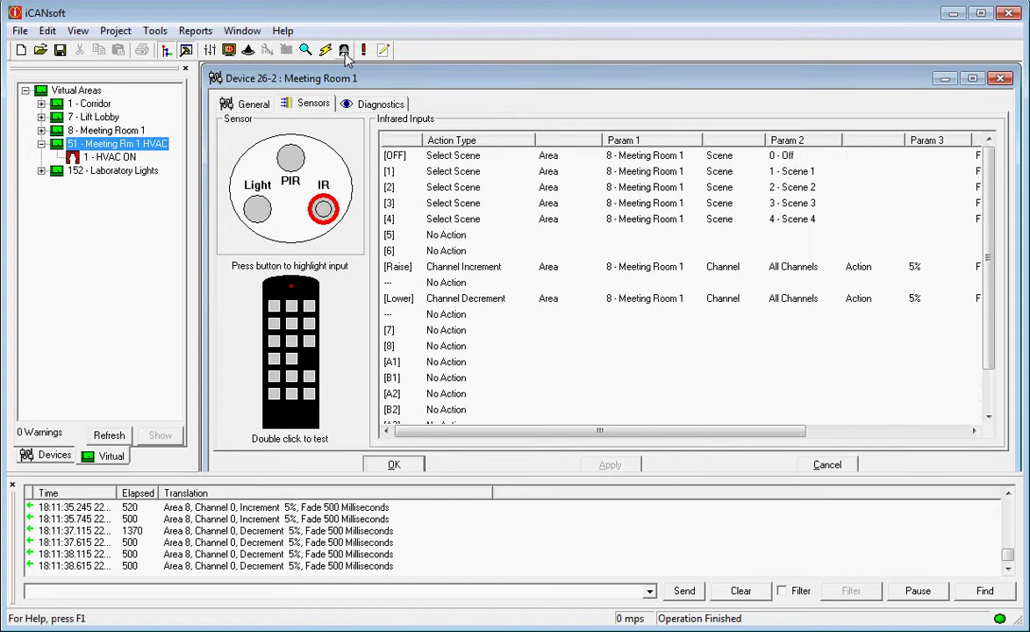
# Run the Movement and DL Wizard tool and enlarge its window.
pyautogui.click(345, 51)
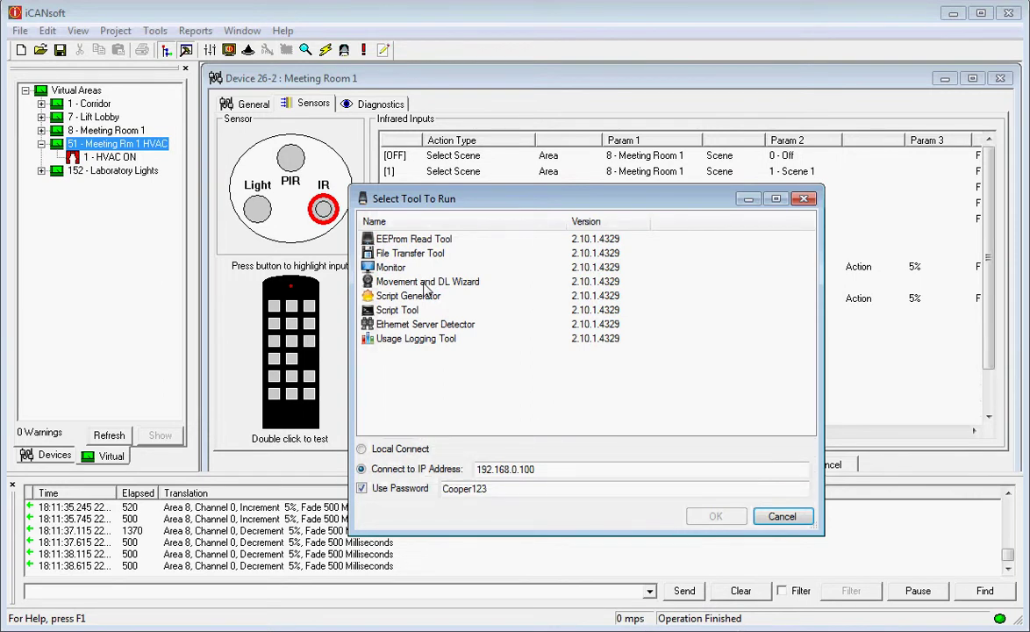
pyautogui.click(423, 283)
pyautogui.click(715, 516)
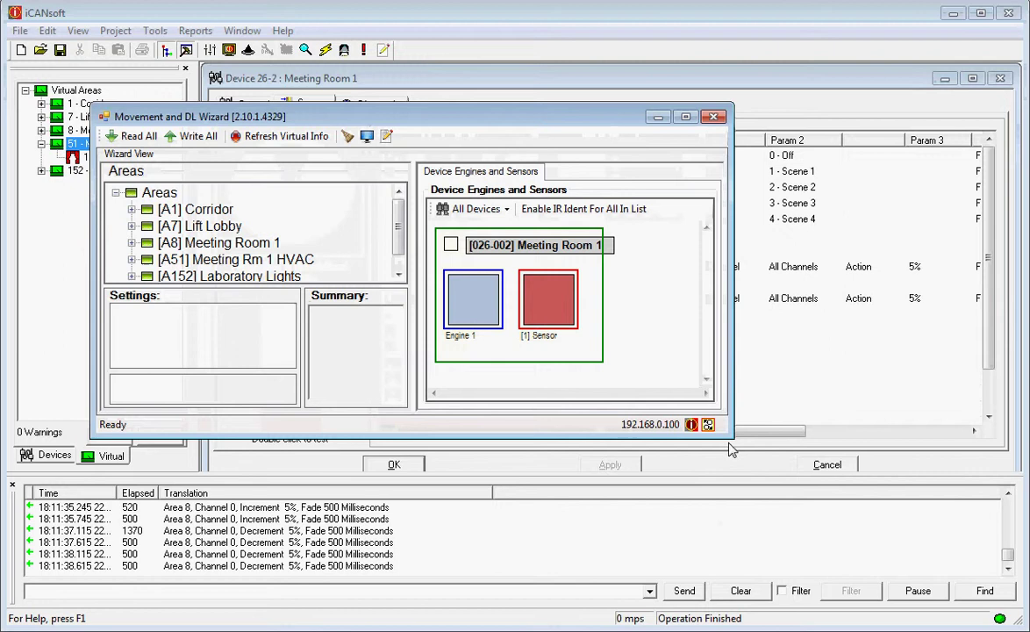
pyautogui.moveTo(733, 437); pyautogui.dragTo(923, 550)
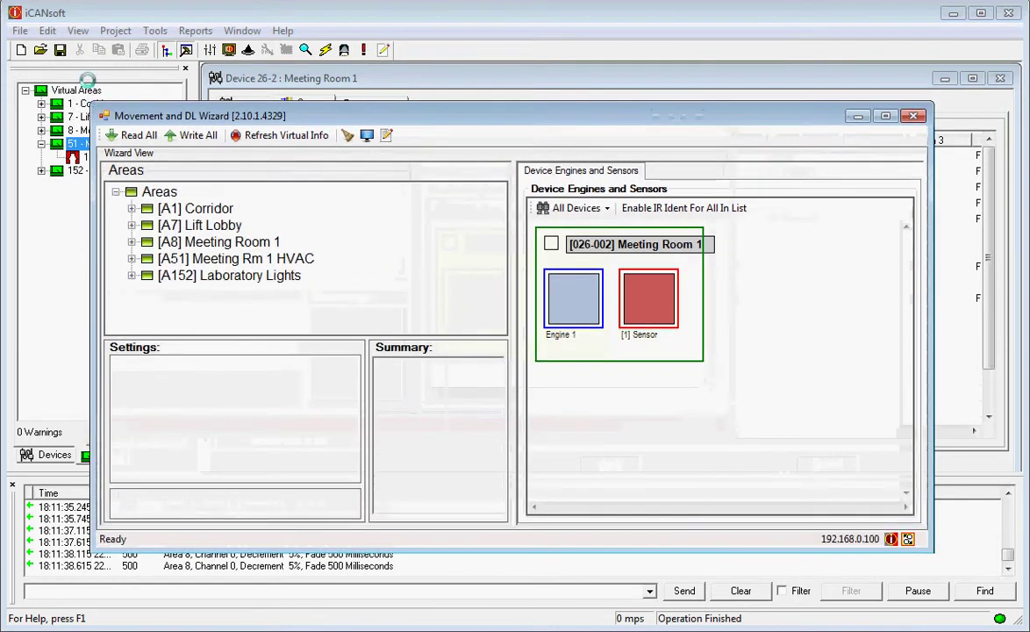
pyautogui.moveTo(95, 108); pyautogui.dragTo(50, 42)
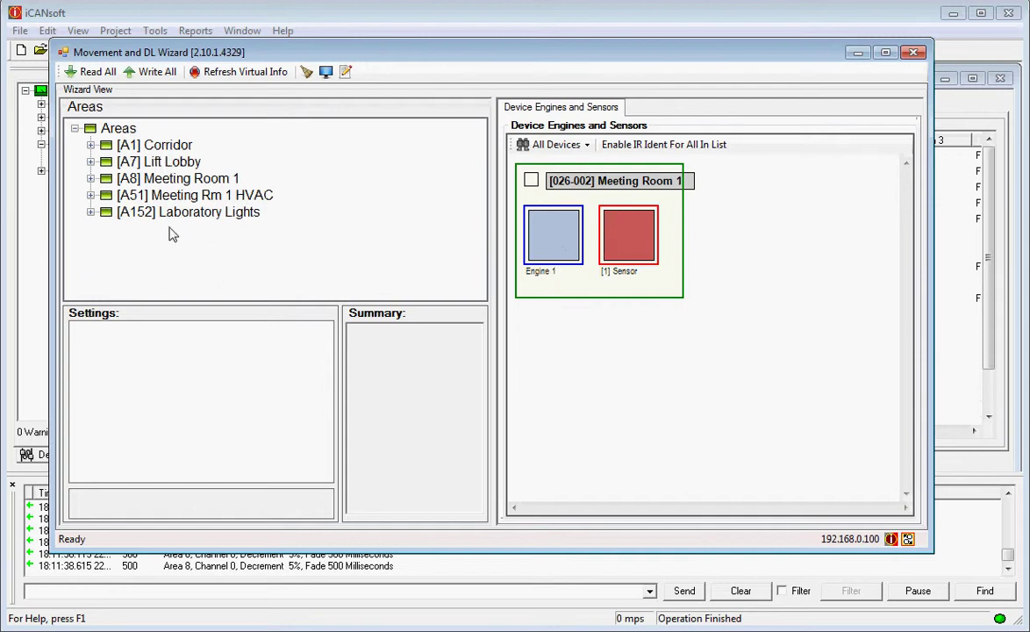
# Assign the sensor of device 026-002 to Group 1 of area A8 Meeting Room 1, and its Engine 1 to the same area.
pyautogui.click(622, 254)
pyautogui.moveTo(622, 255); pyautogui.dragTo(400, 193)
pyautogui.moveTo(287, 178); pyautogui.dragTo(200, 175)
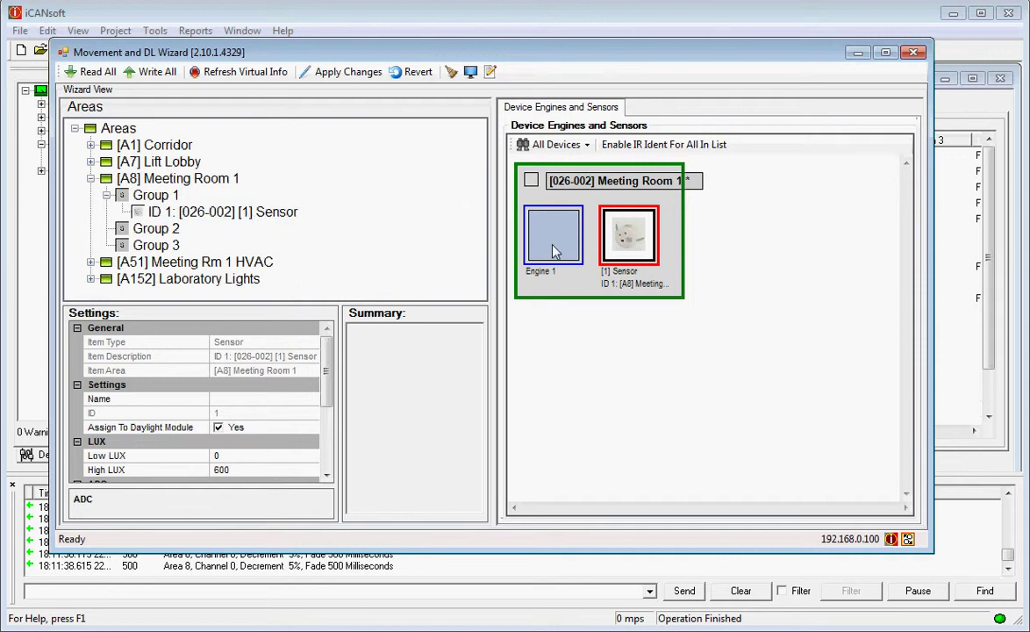
pyautogui.moveTo(553, 244); pyautogui.dragTo(175, 186)
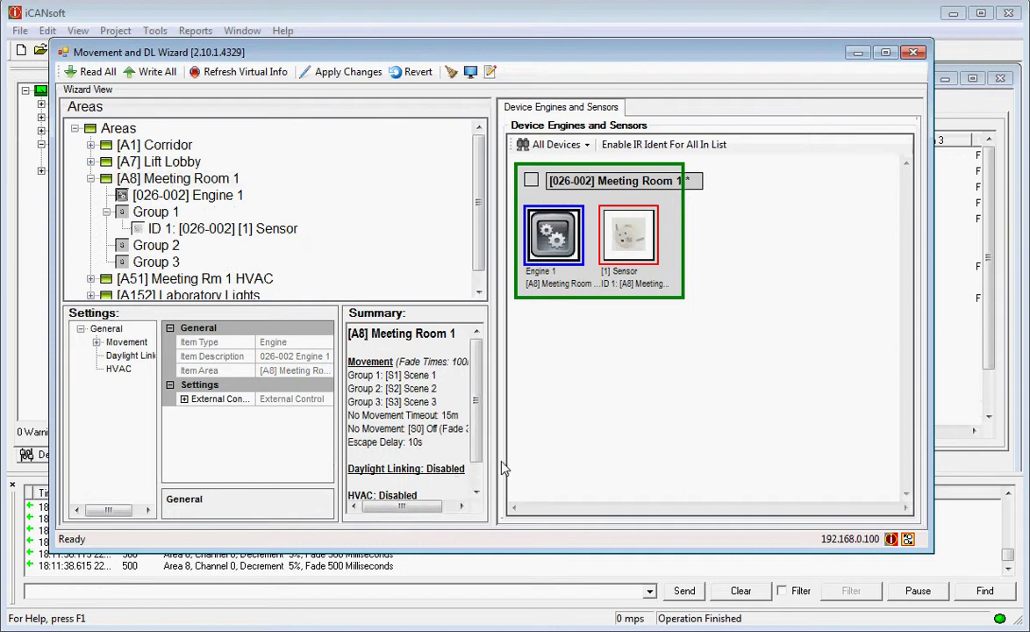
# Apply the engine and sensor assignments to device 026-002 and show the wizard's monitor window.
pyautogui.moveTo(492, 366); pyautogui.dragTo(617, 375)
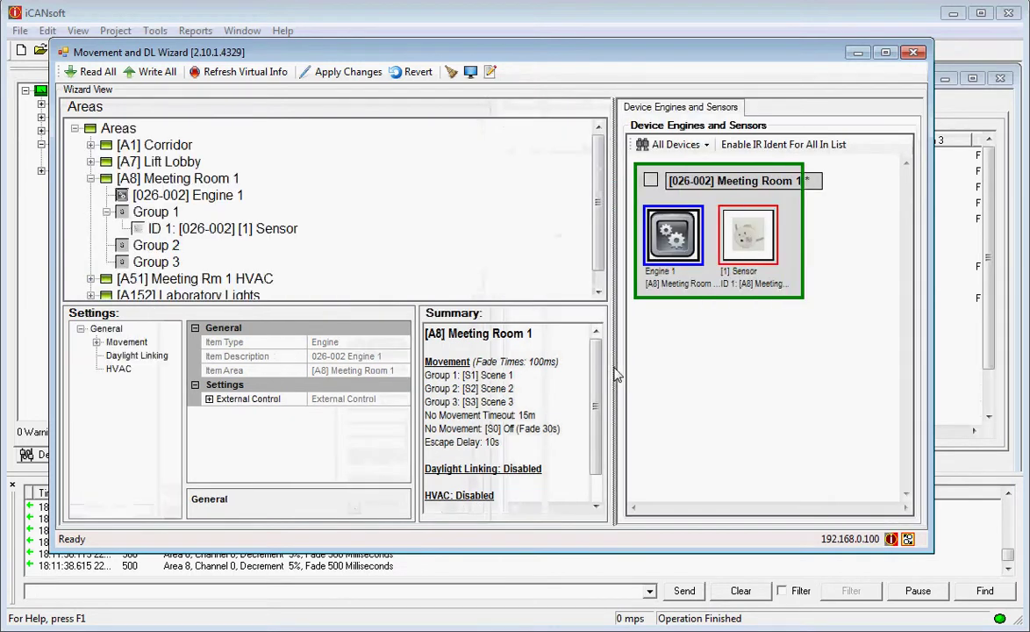
pyautogui.moveTo(417, 428); pyautogui.dragTo(367, 428)
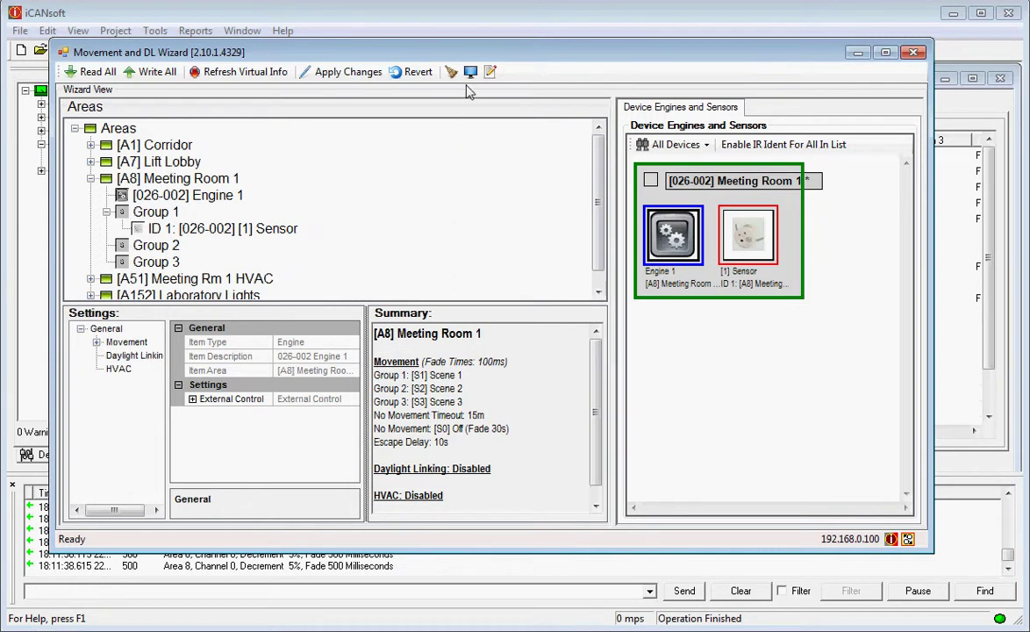
pyautogui.click(364, 79)
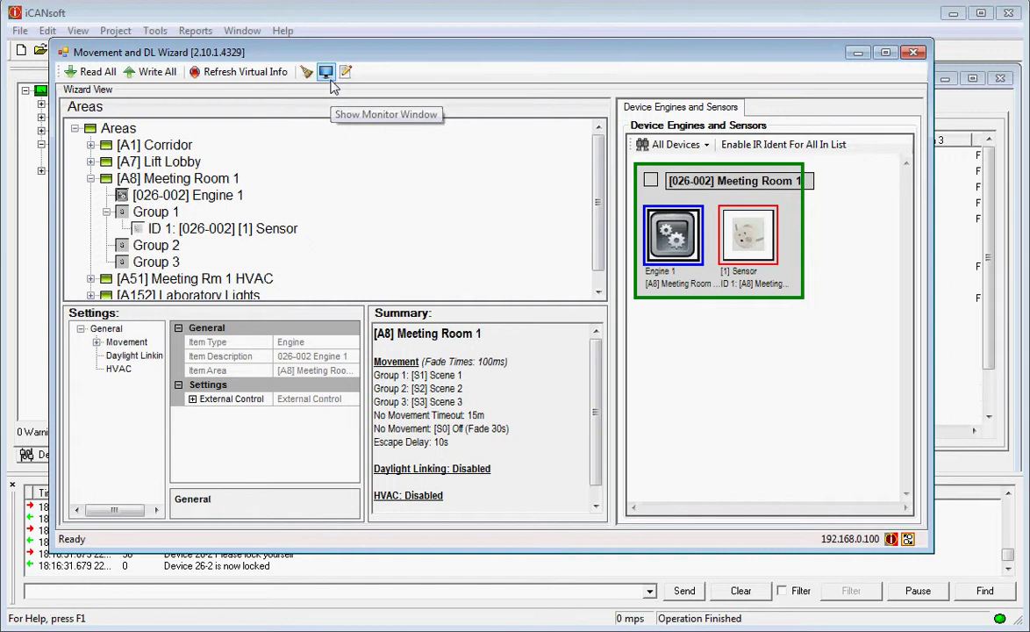
pyautogui.click(326, 72)
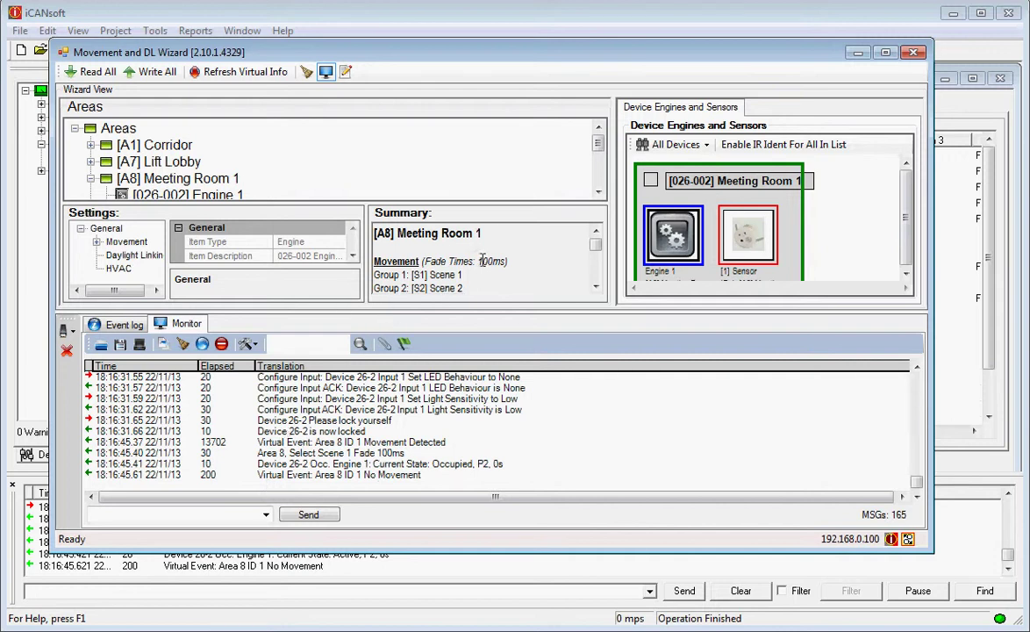
# Hide the monitor window, set the No Movement Timeout of Meeting Room 1's movement settings to 15s, and apply the change.
pyautogui.click(327, 73)
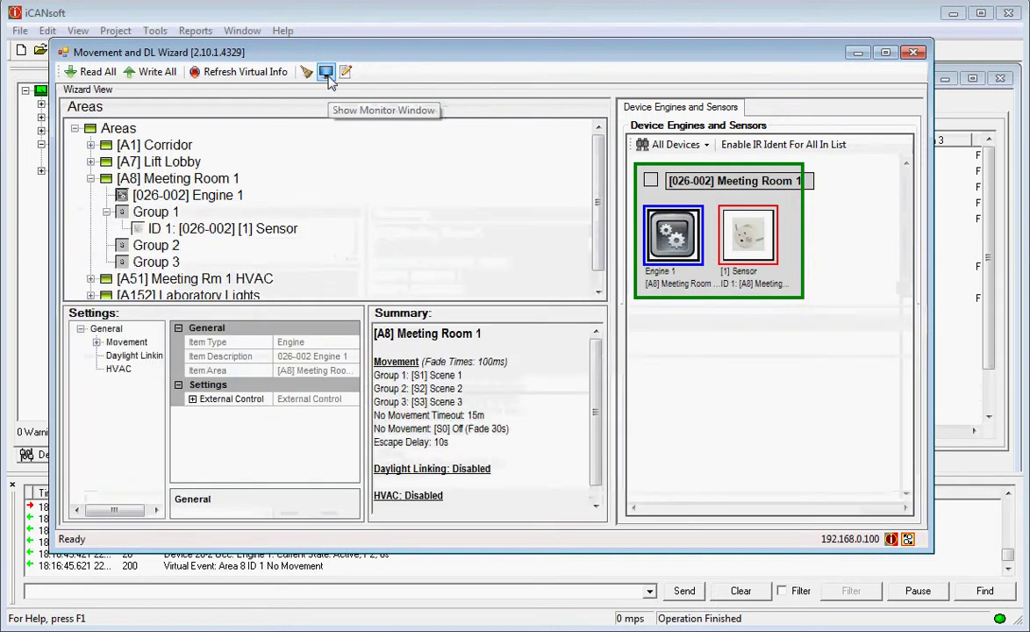
pyautogui.click(127, 342)
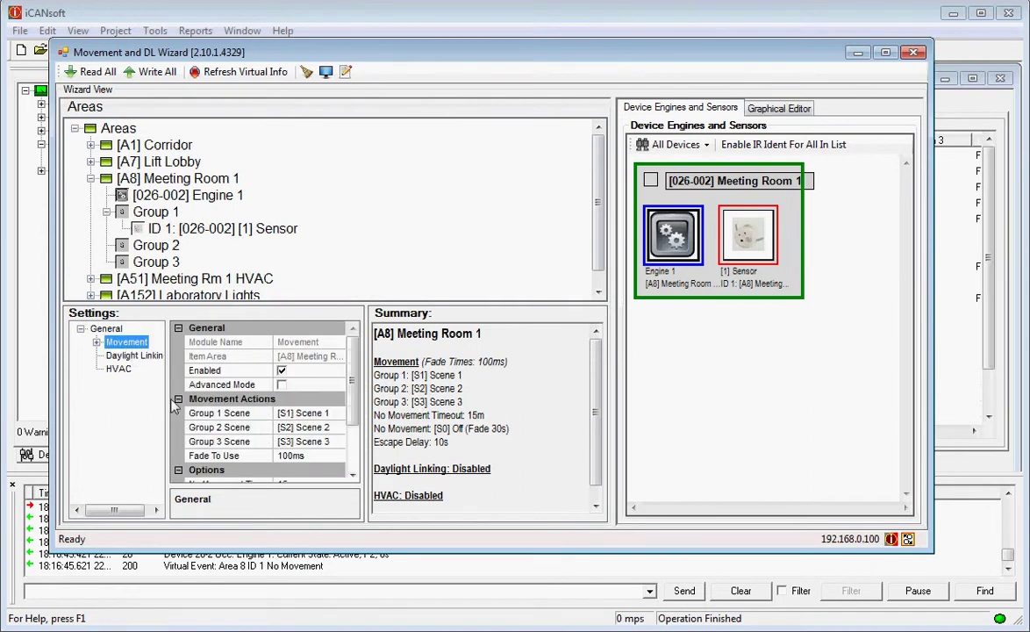
pyautogui.scroll(-1, 354, 440)
pyautogui.scroll(-1, 354, 441)
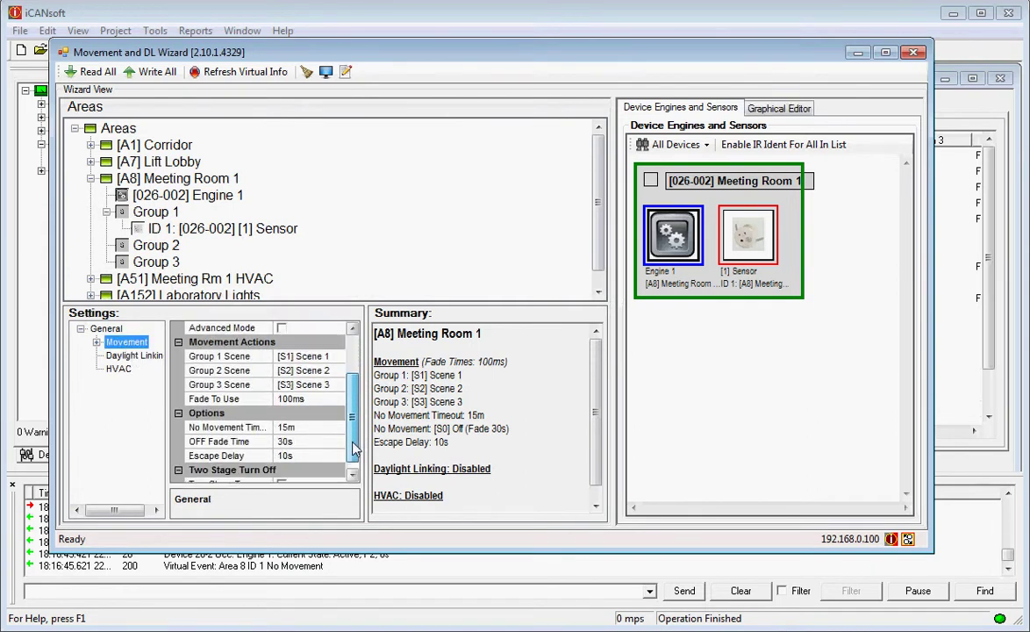
pyautogui.click(307, 427)
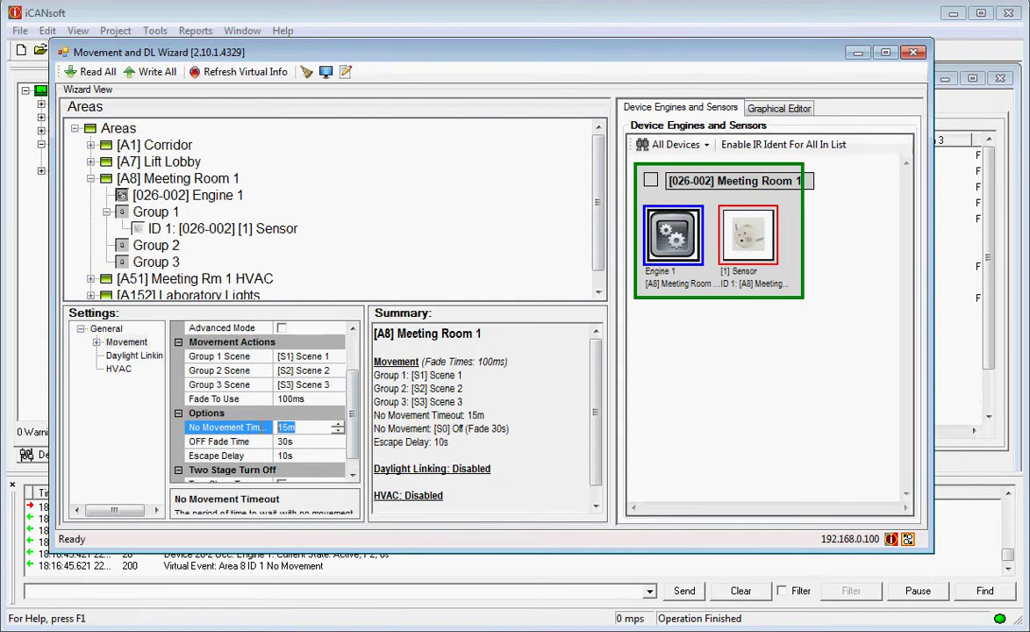
pyautogui.write('15s')
pyautogui.click(297, 444)
pyautogui.click(368, 77)
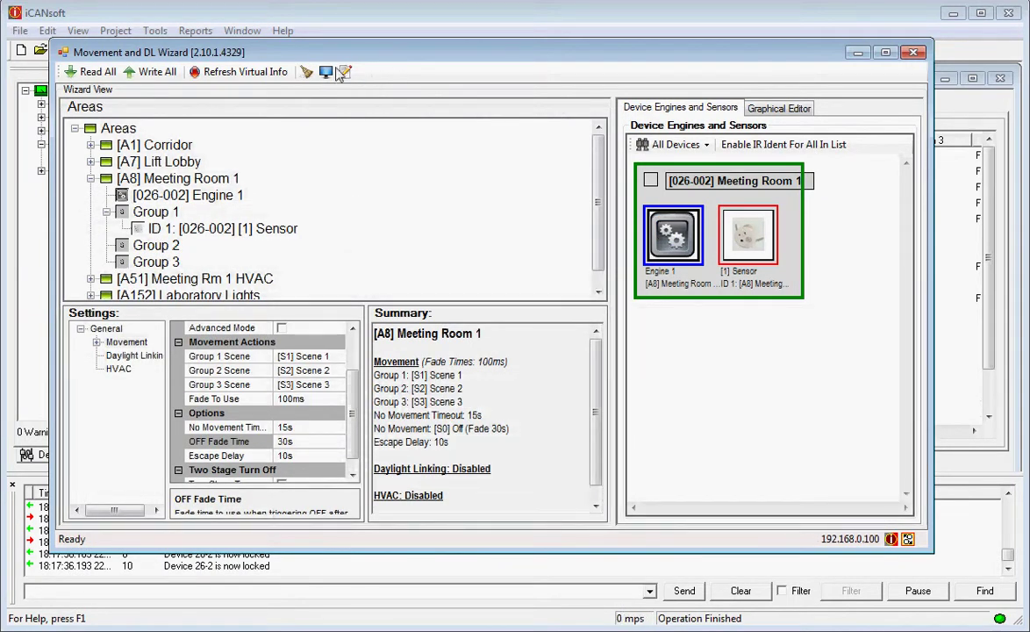
# Examine the movement and no-movement events of area 8 in a cleared monitor log, and hide the monitor window.
pyautogui.click(325, 72)
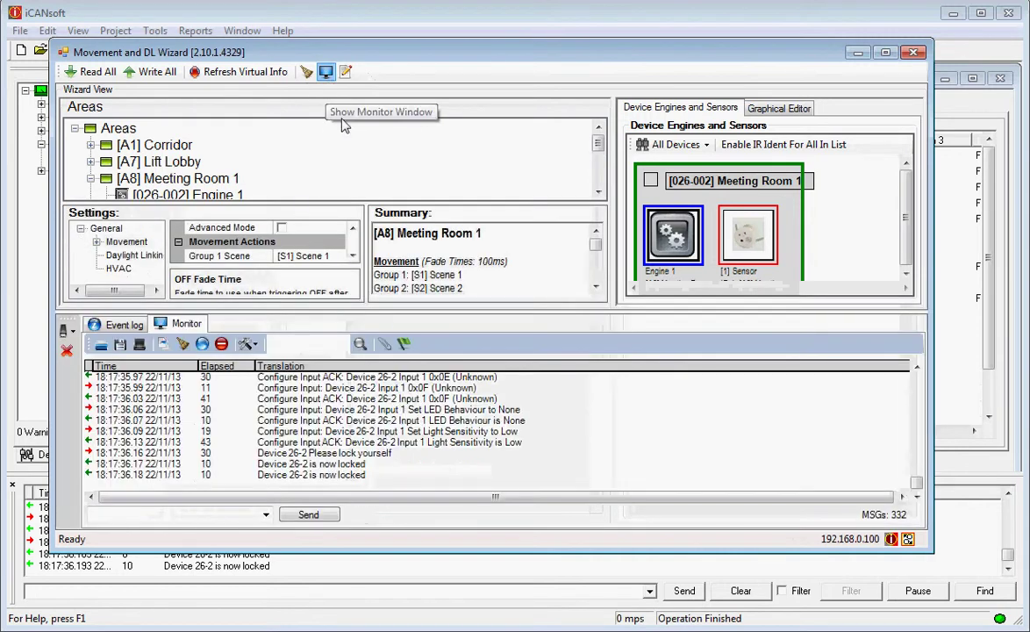
pyautogui.click(182, 345)
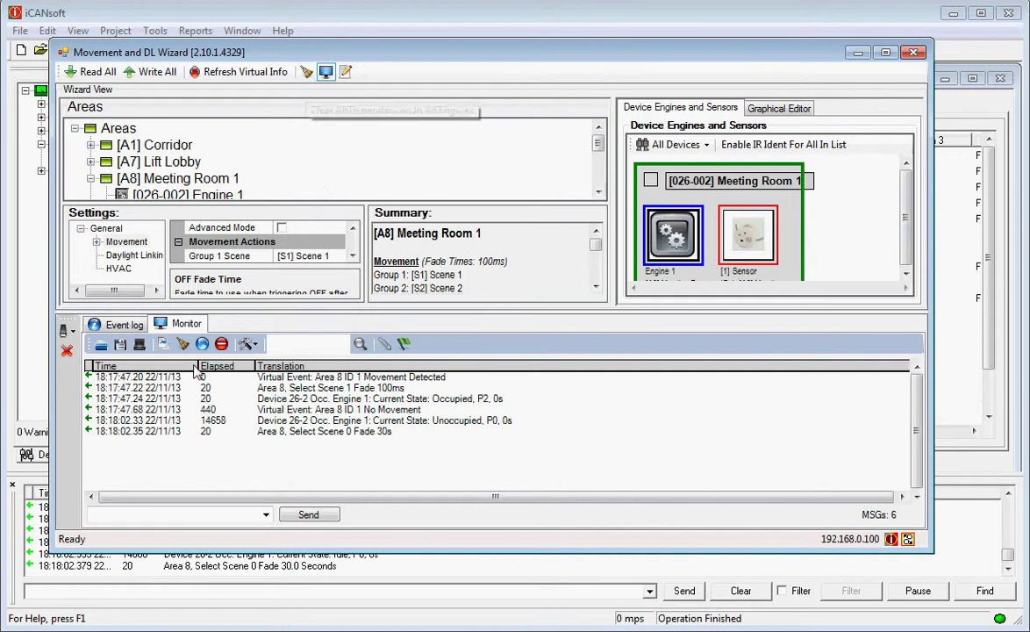
pyautogui.click(325, 75)
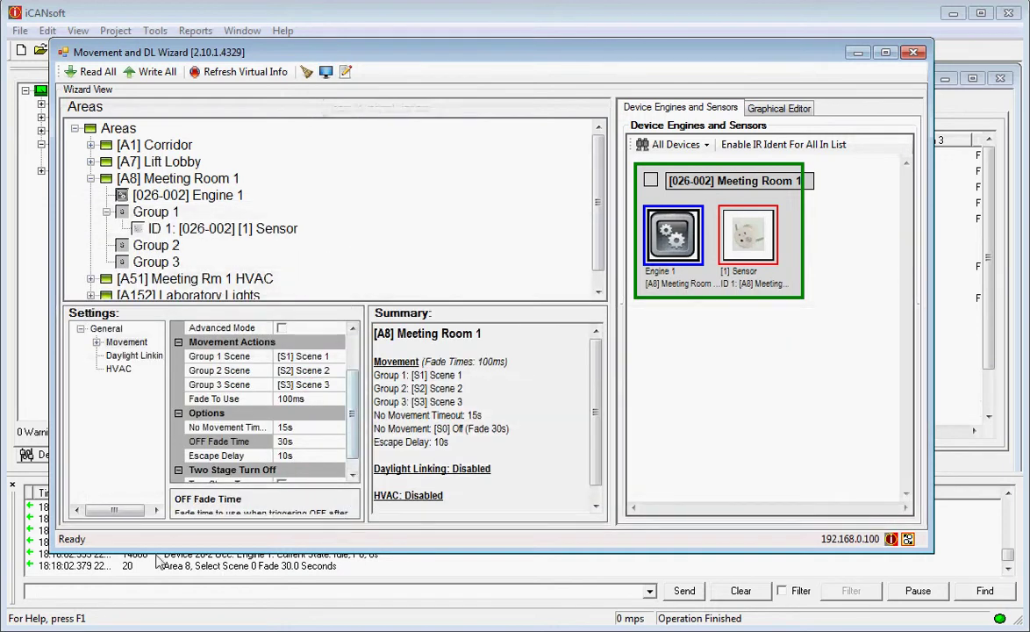
# Enable HVAC for Meeting Room 1's engine and set its HVAC area to [A51] Meeting Rm 1 HVAC.
pyautogui.click(119, 370)
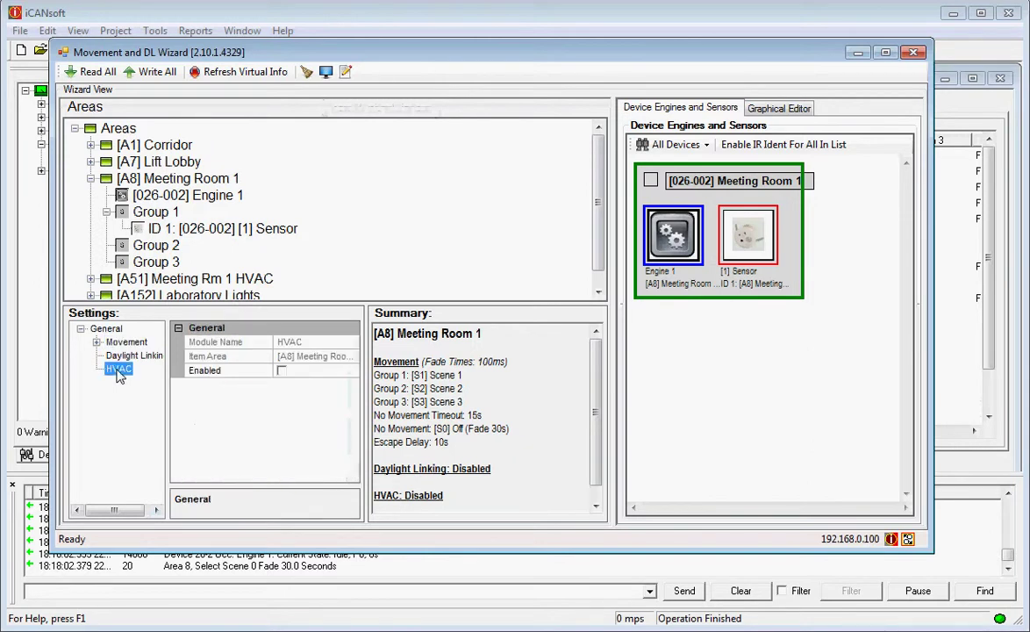
pyautogui.click(281, 371)
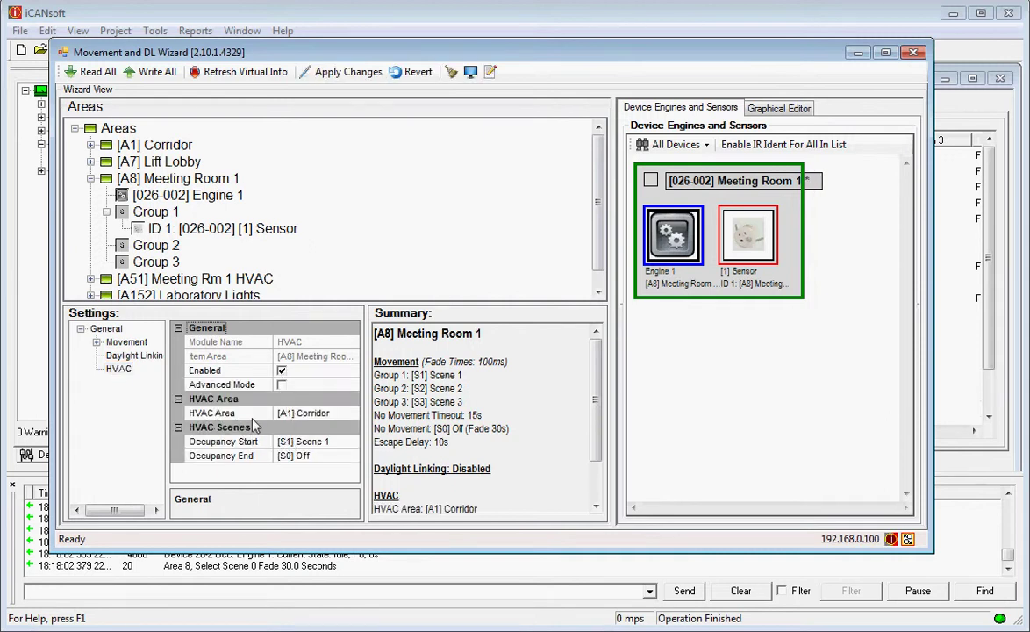
pyautogui.click(339, 421)
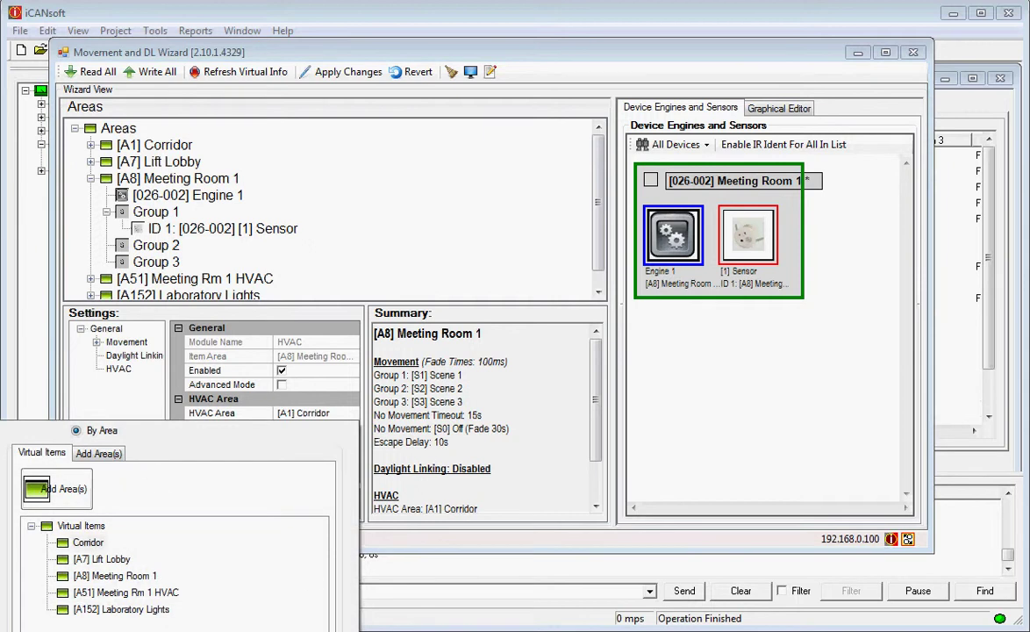
pyautogui.click(92, 594)
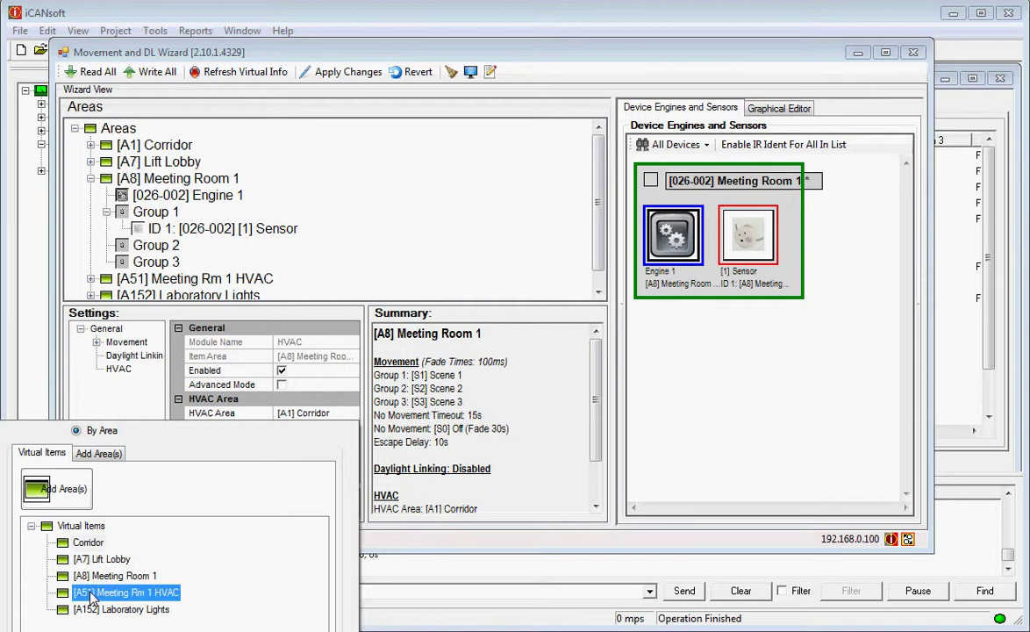
pyautogui.click(91, 594)
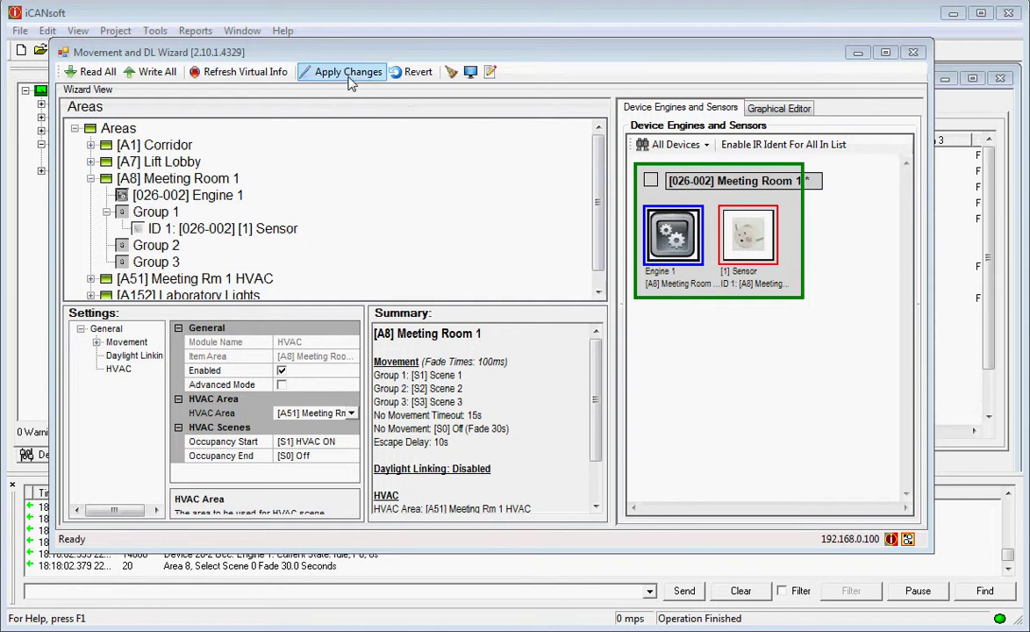
# Write the HVAC settings of device 026-002 to the network and enlarge the wizard's settings and summary area.
pyautogui.rightClick(672, 237)
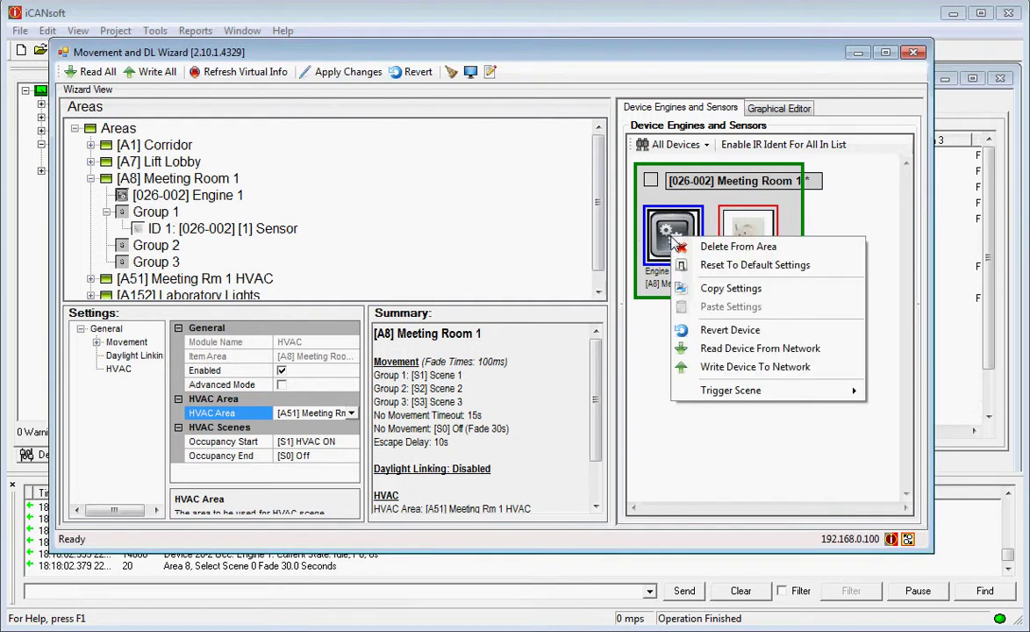
pyautogui.click(739, 369)
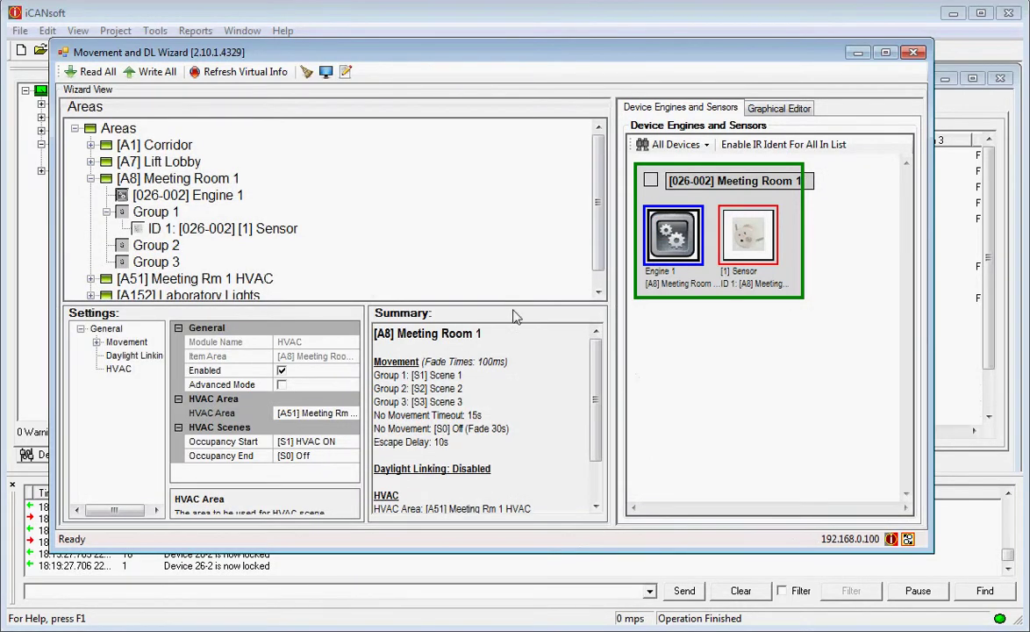
pyautogui.moveTo(515, 303); pyautogui.dragTo(506, 268)
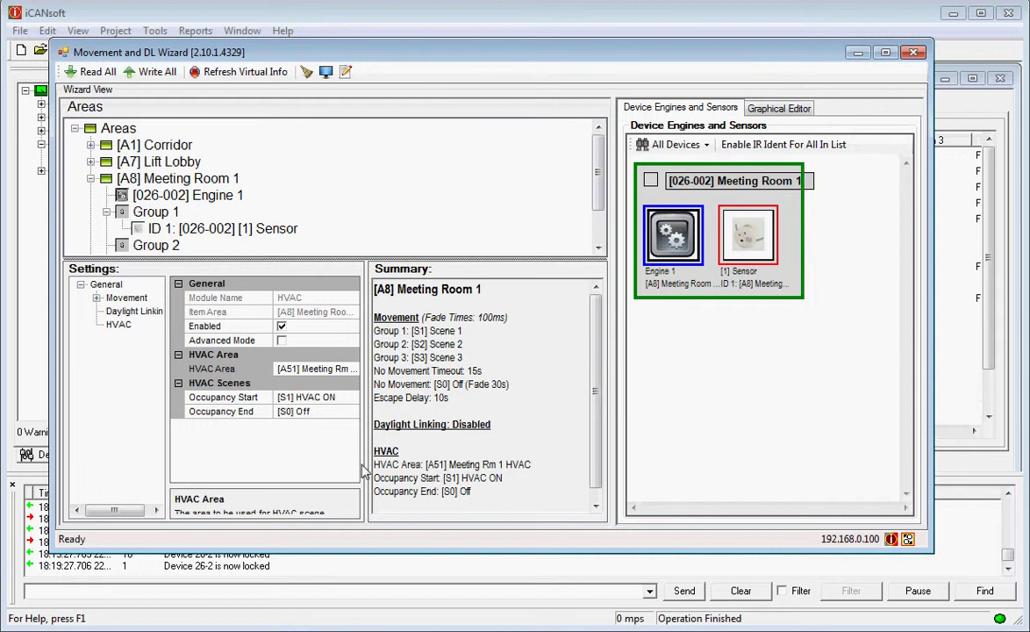
# Examine the Meeting Room 1 lighting and HVAC events in a cleared monitor log, and view the room's movement state graphically.
pyautogui.click(327, 73)
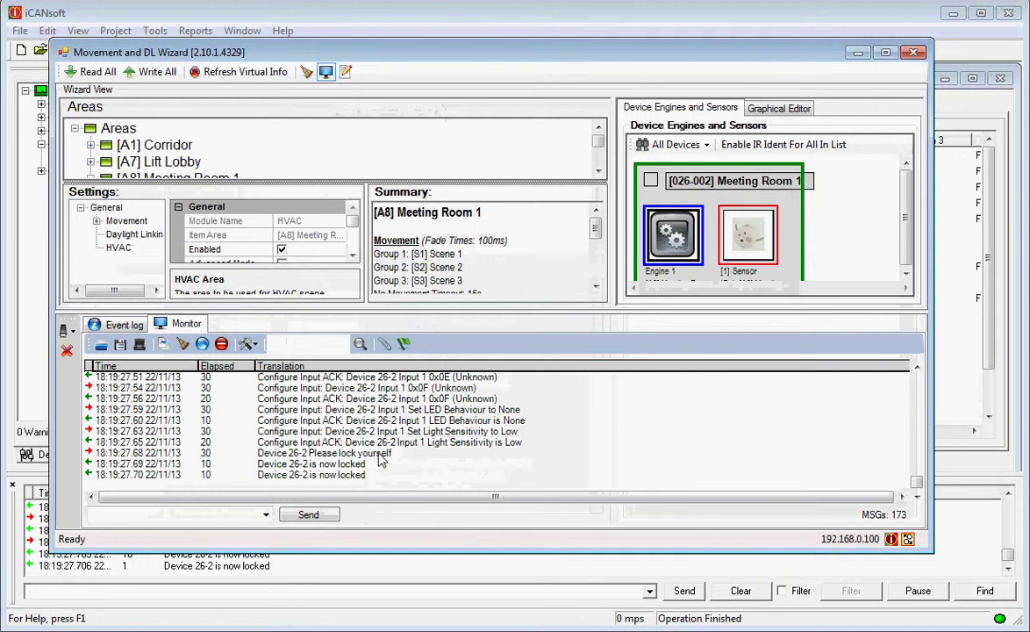
pyautogui.click(183, 344)
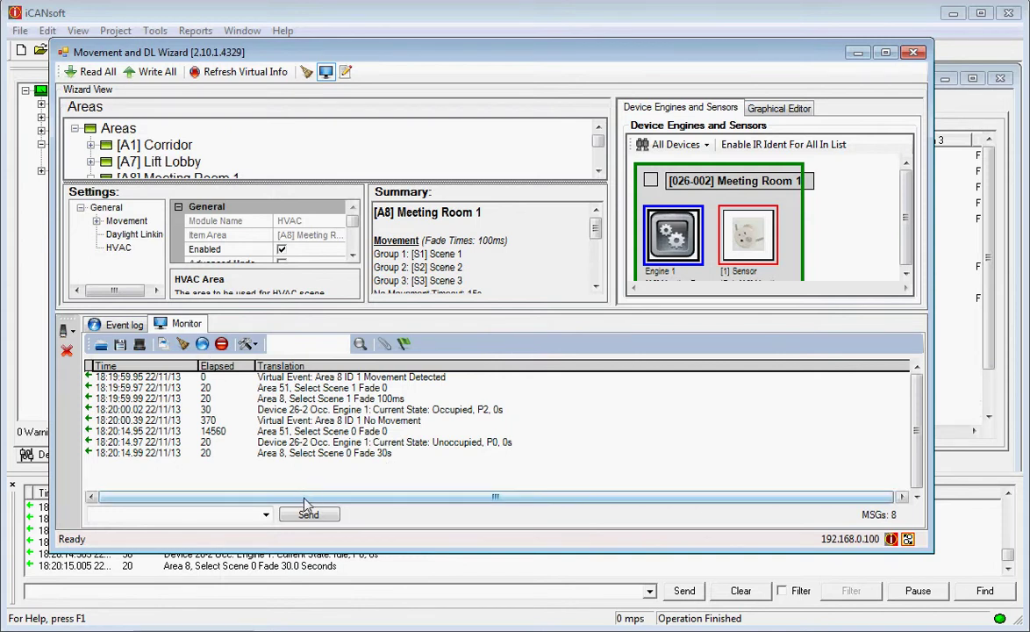
pyautogui.click(325, 74)
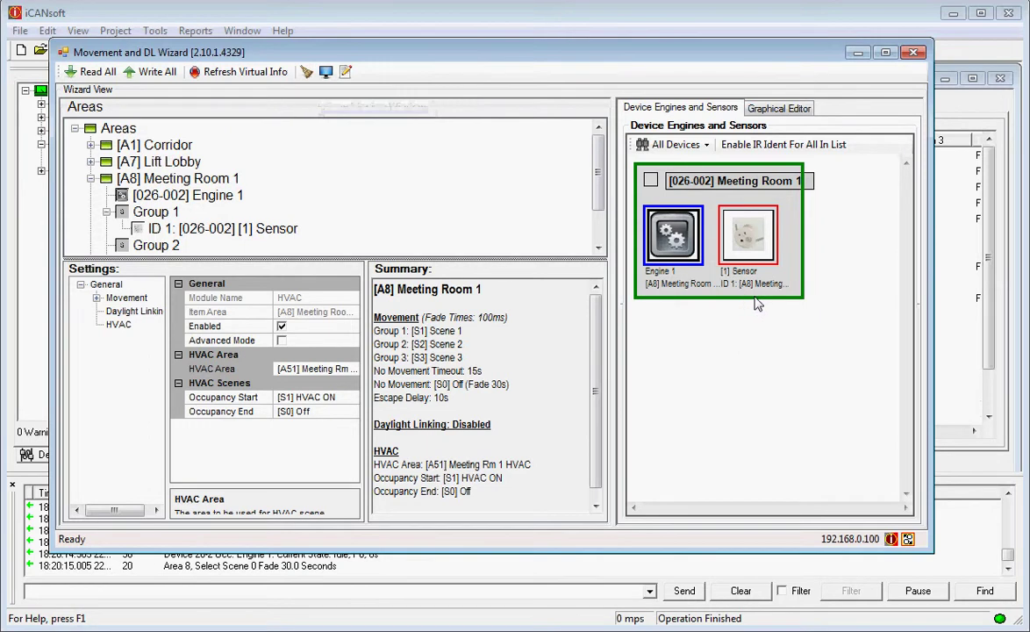
pyautogui.click(778, 108)
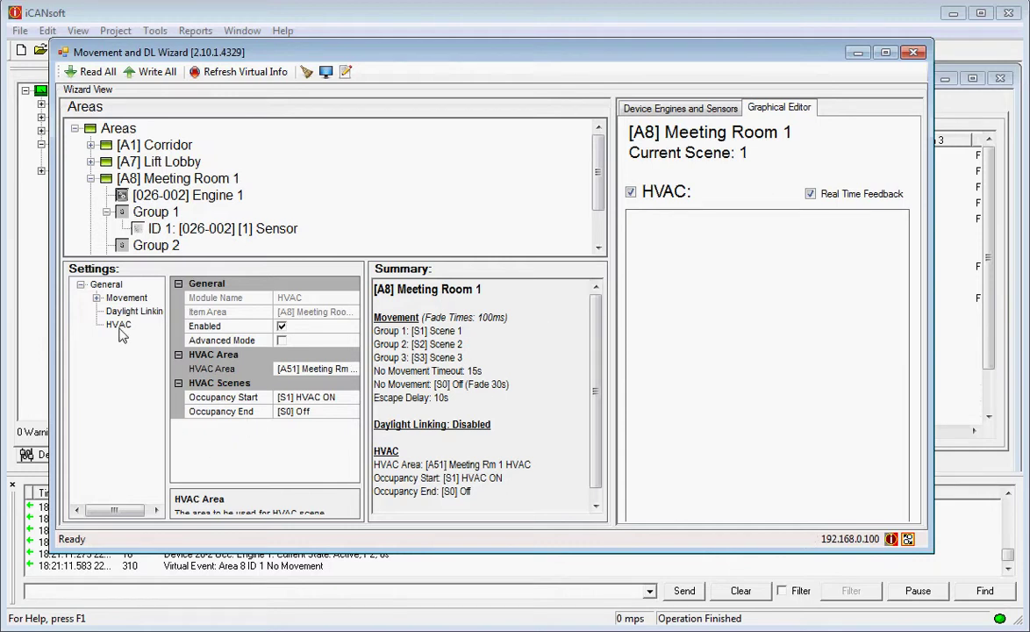
pyautogui.click(121, 297)
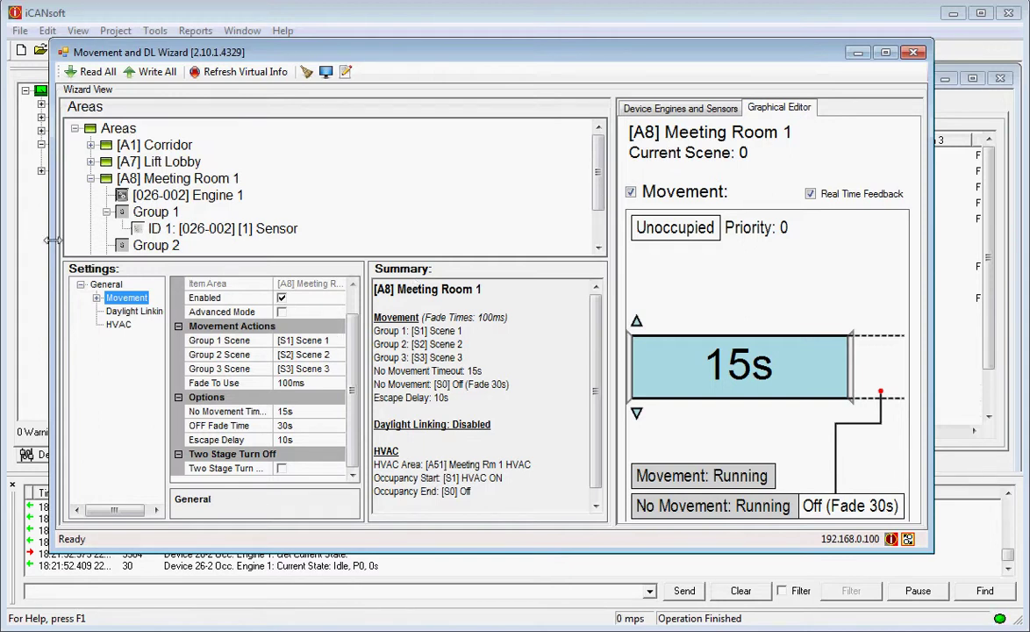
# Save the iCANsoft project to the Desktop under the file name HVAC example.
pyautogui.hotkey('alt', 'F4')
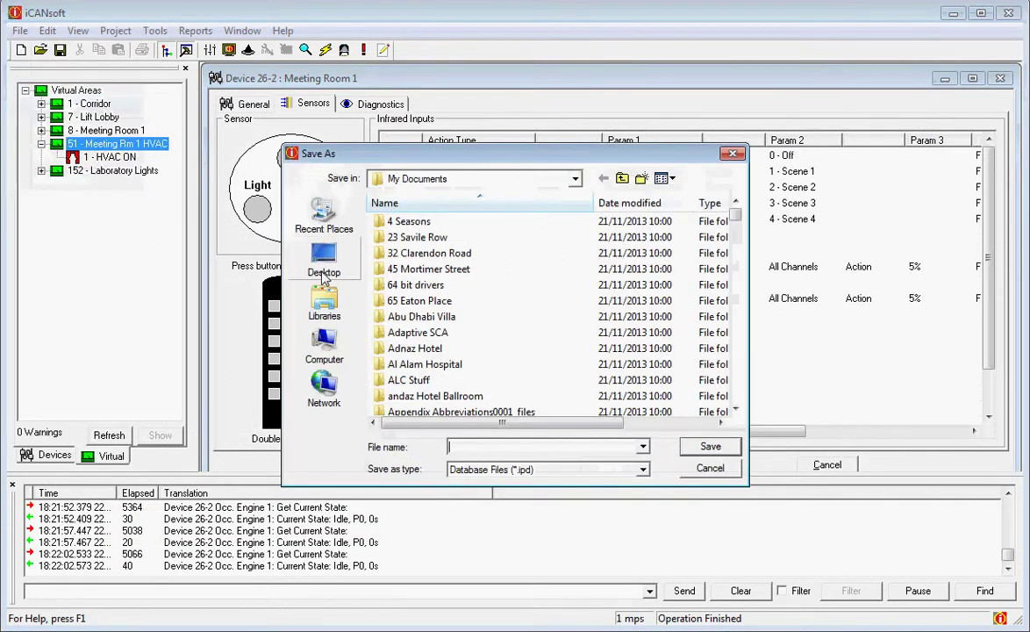
pyautogui.click(322, 263)
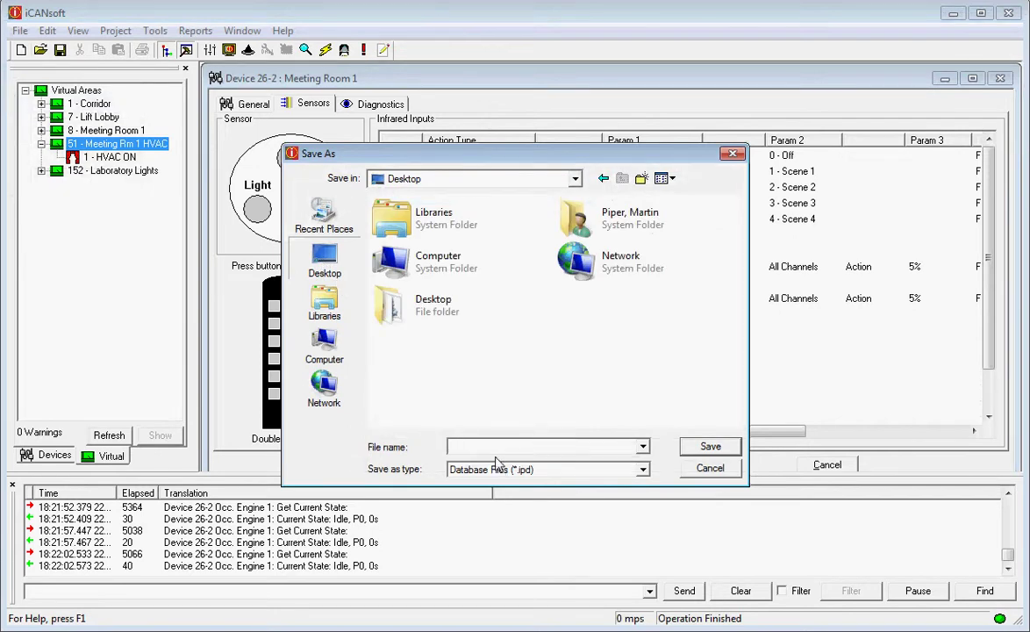
pyautogui.write('HVAC ex')
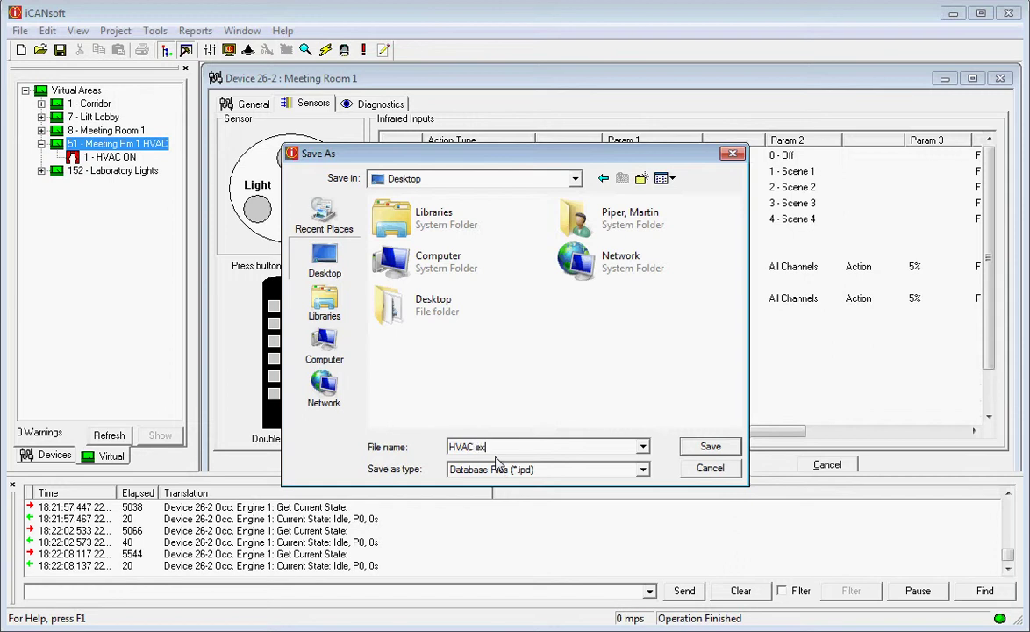
pyautogui.write('ample')
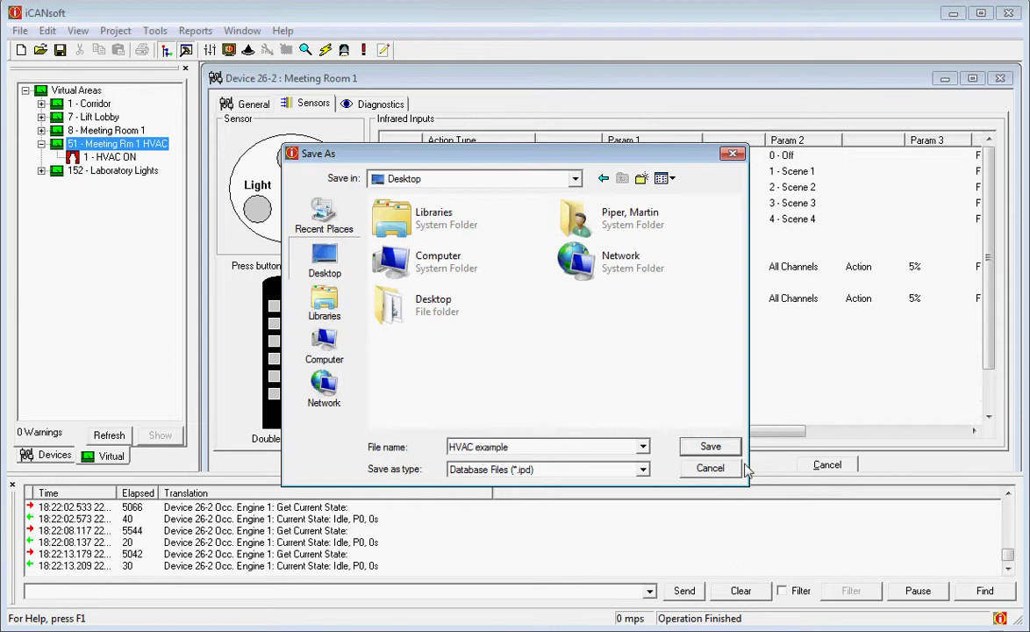
pyautogui.click(711, 447)
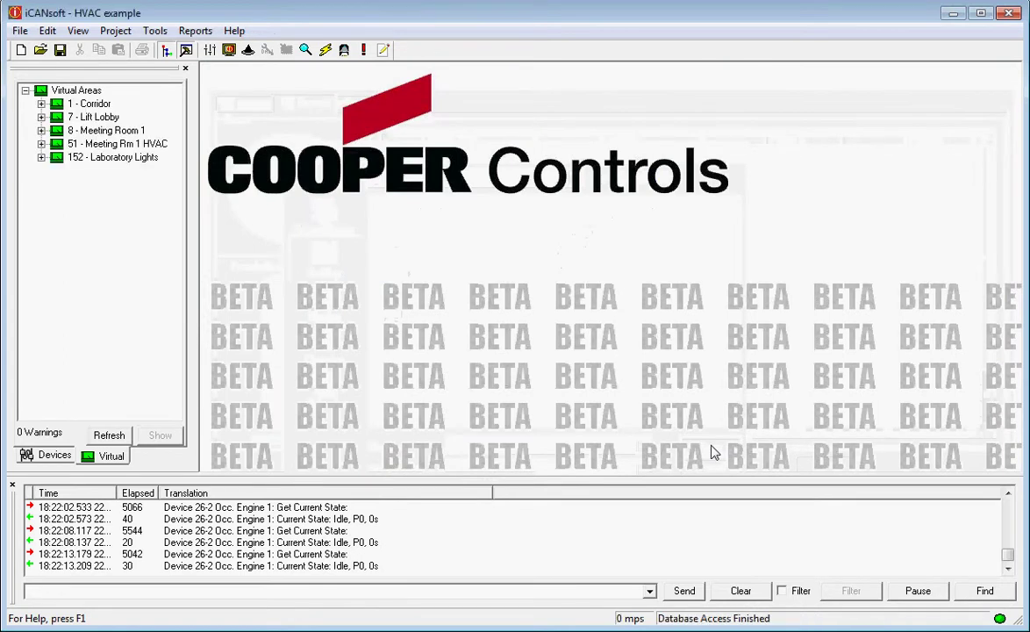
# Close iCANsoft and the Movement and DL Wizard.
pyautogui.click(1009, 14)
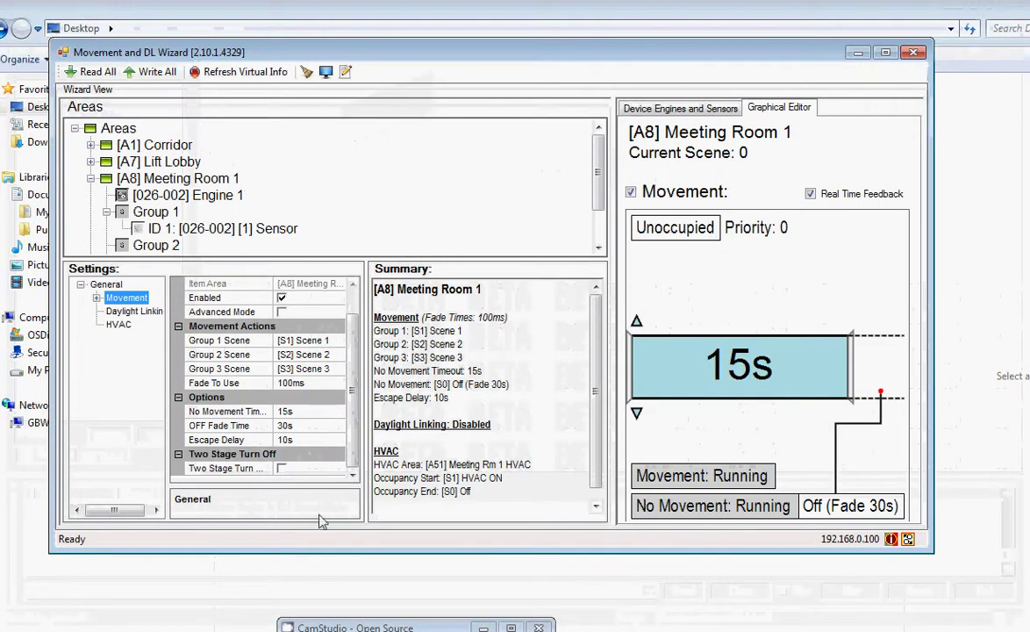
pyautogui.click(913, 51)
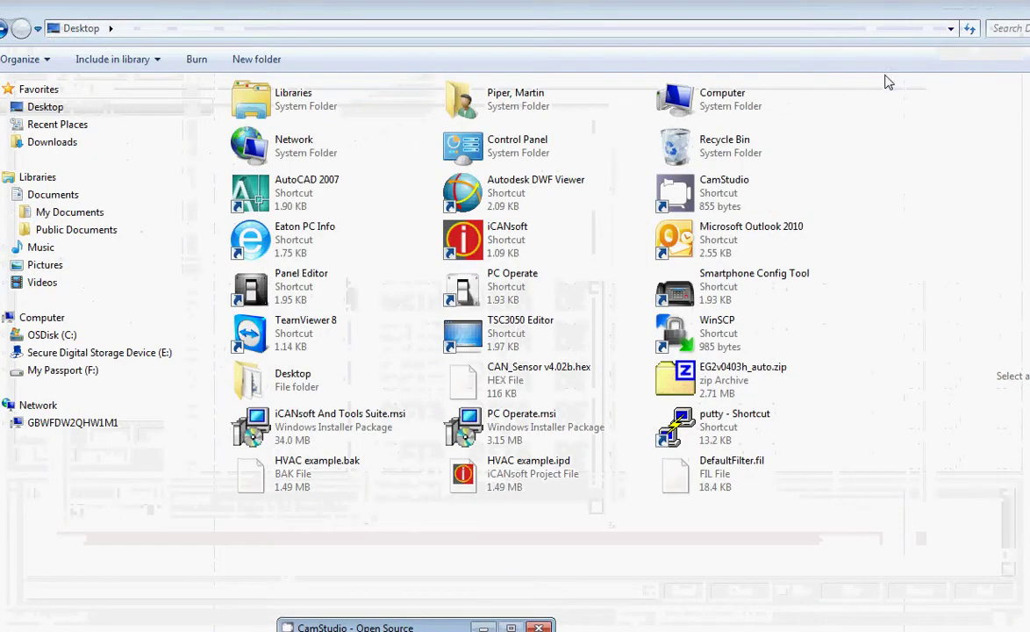
# Start iCANsoft from the Desktop, decline recovery of the last file, and open the HVAC example.ipd project.
pyautogui.click(497, 245)
pyautogui.doubleClick(496, 246)
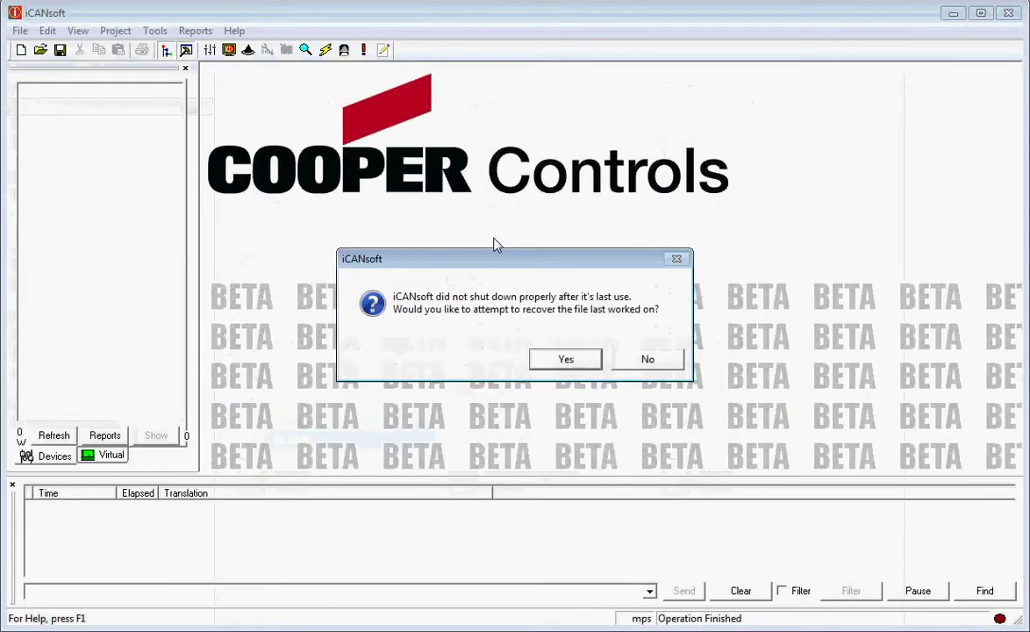
pyautogui.click(649, 360)
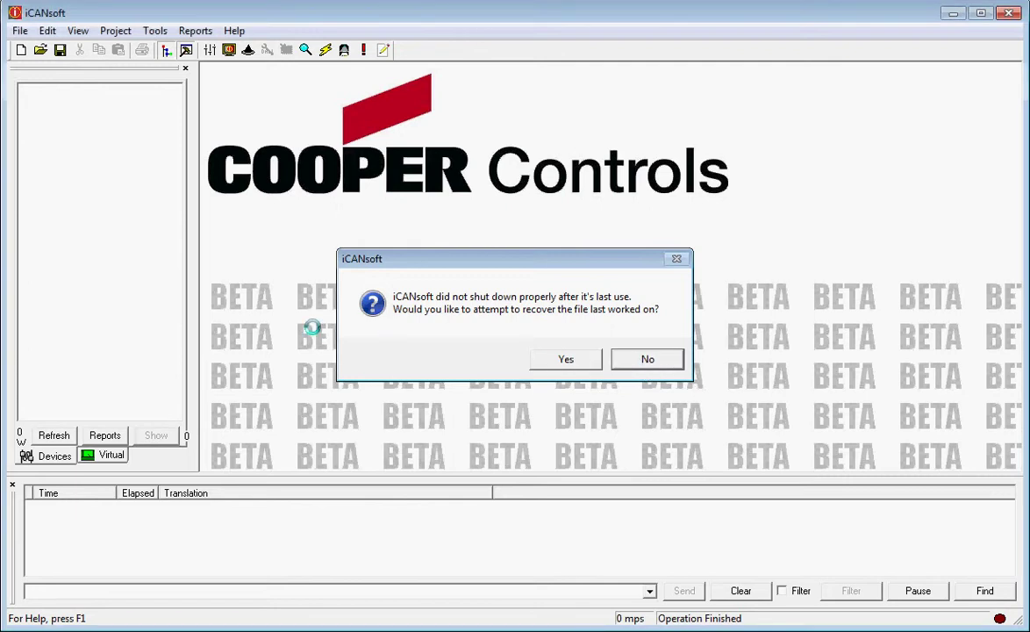
pyautogui.click(24, 32)
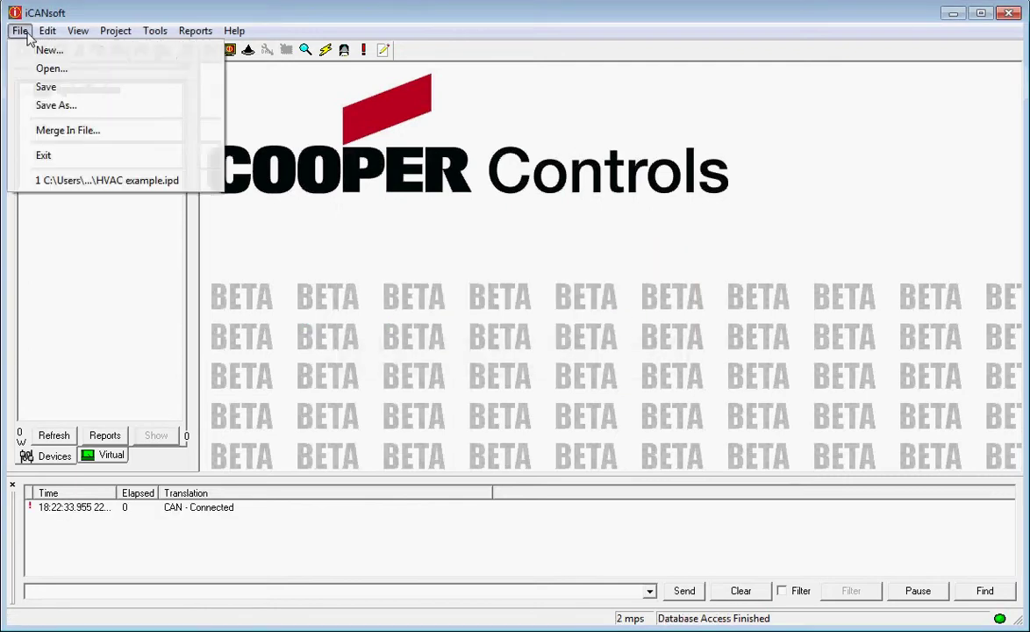
pyautogui.click(98, 180)
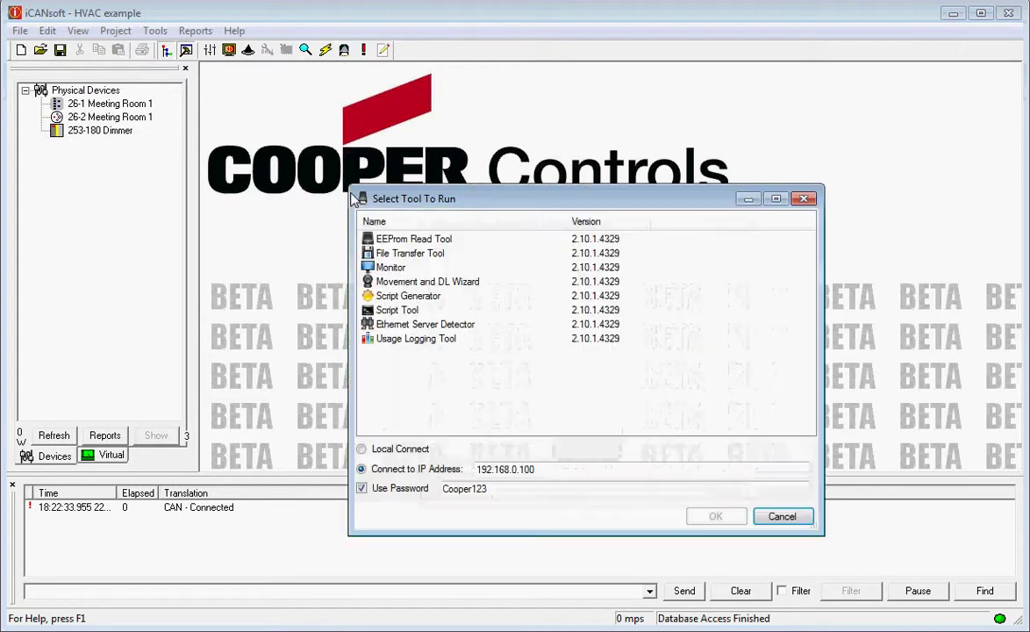
# Run the Movement and DL Wizard tool, show its monitor window, and restore the wizard to a smaller window.
pyautogui.click(412, 281)
pyautogui.click(711, 518)
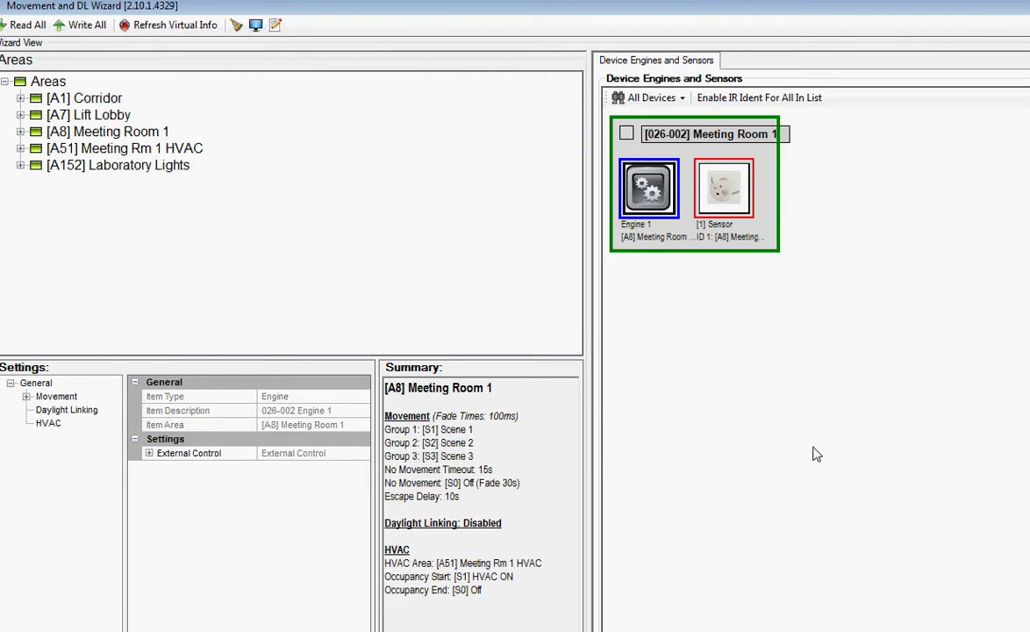
pyautogui.click(255, 25)
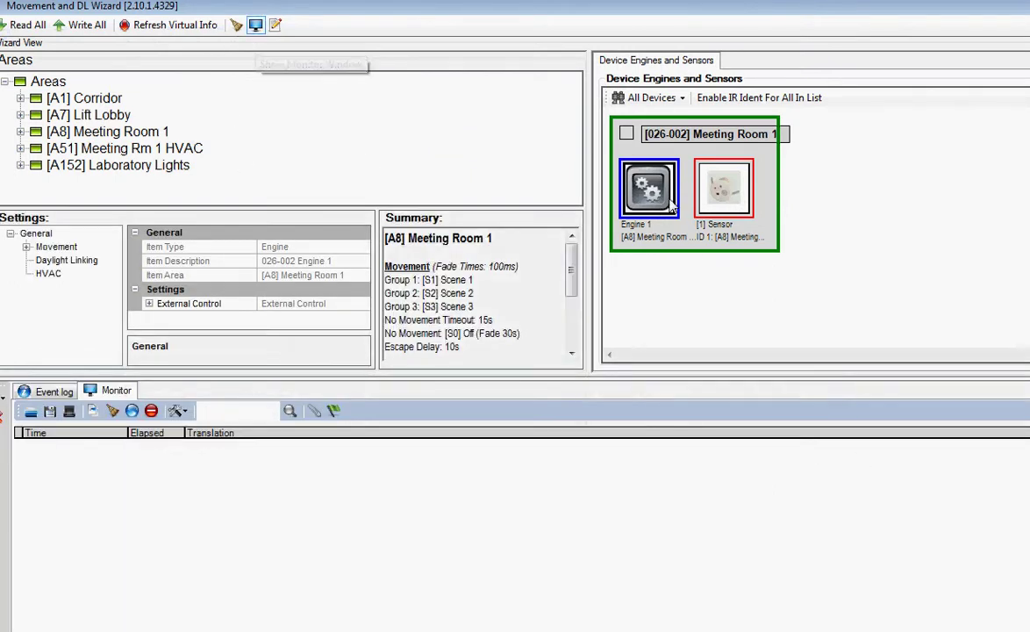
pyautogui.click(718, 207)
pyautogui.rightClick(719, 207)
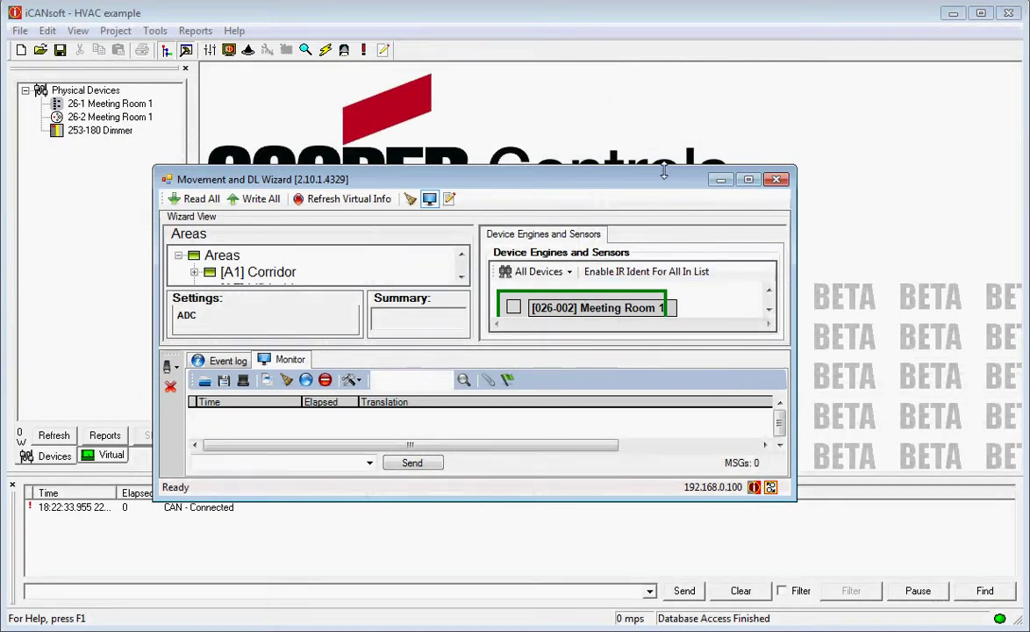
# Enlarge the wizard window and run a Movement Test on the Meeting Room 1 sensor of device 026-002.
pyautogui.moveTo(664, 172); pyautogui.dragTo(662, 113)
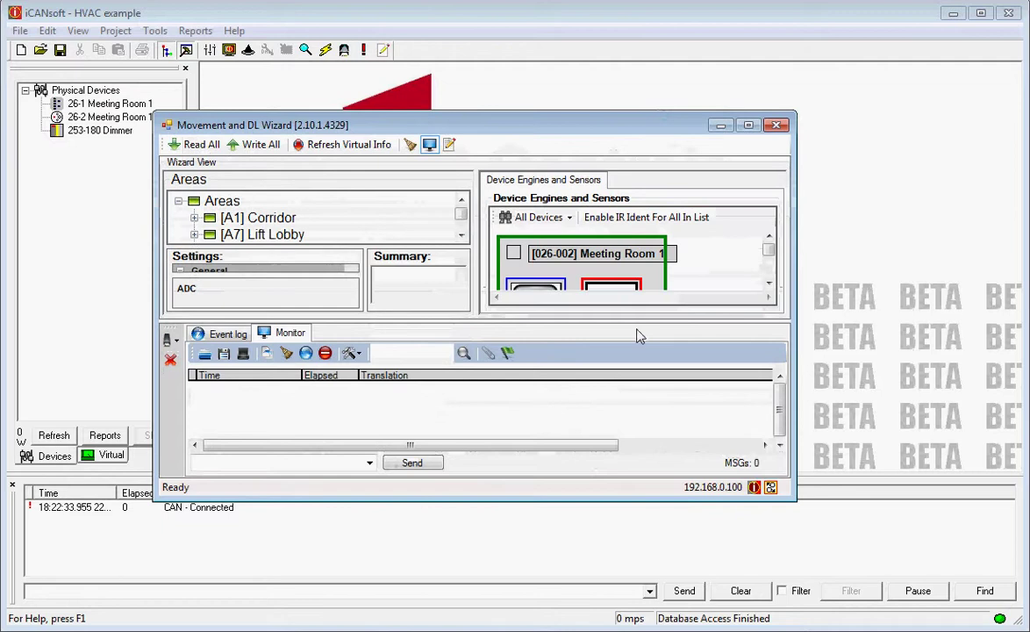
pyautogui.click(559, 289)
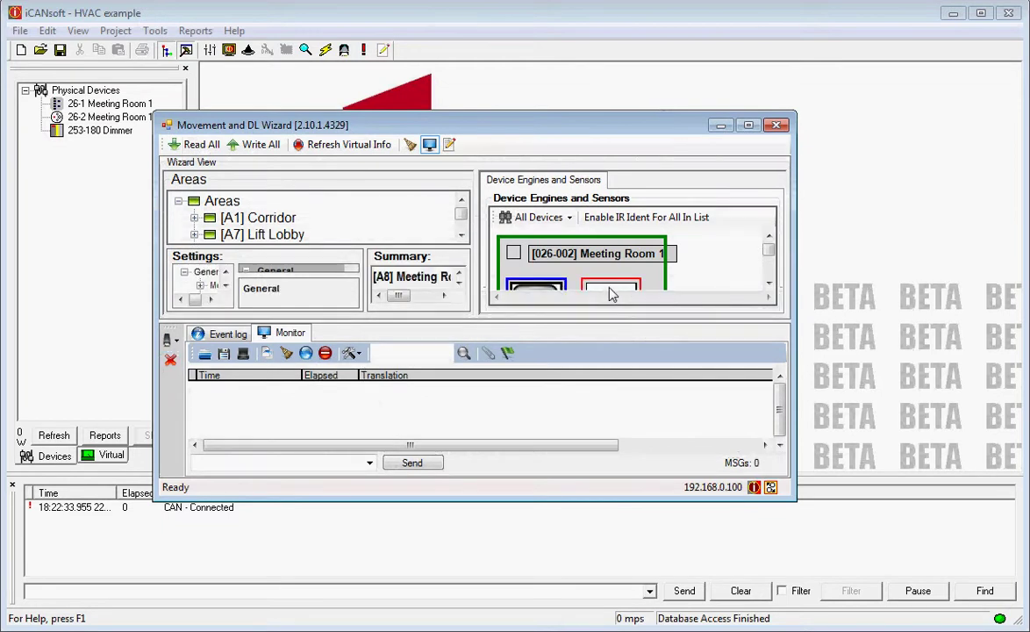
pyautogui.click(613, 295)
pyautogui.rightClick(612, 295)
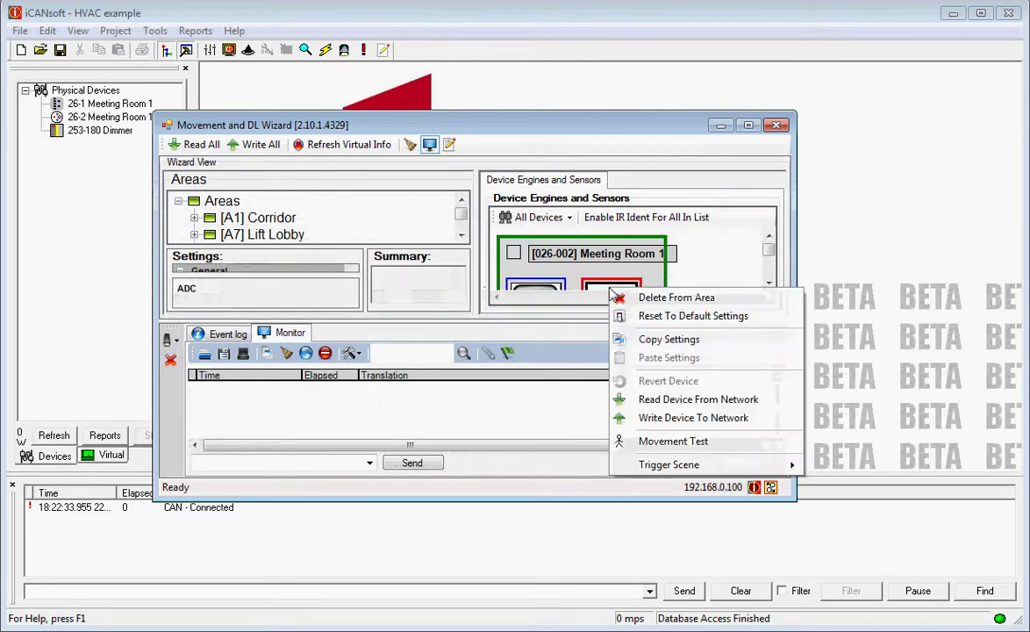
pyautogui.click(673, 441)
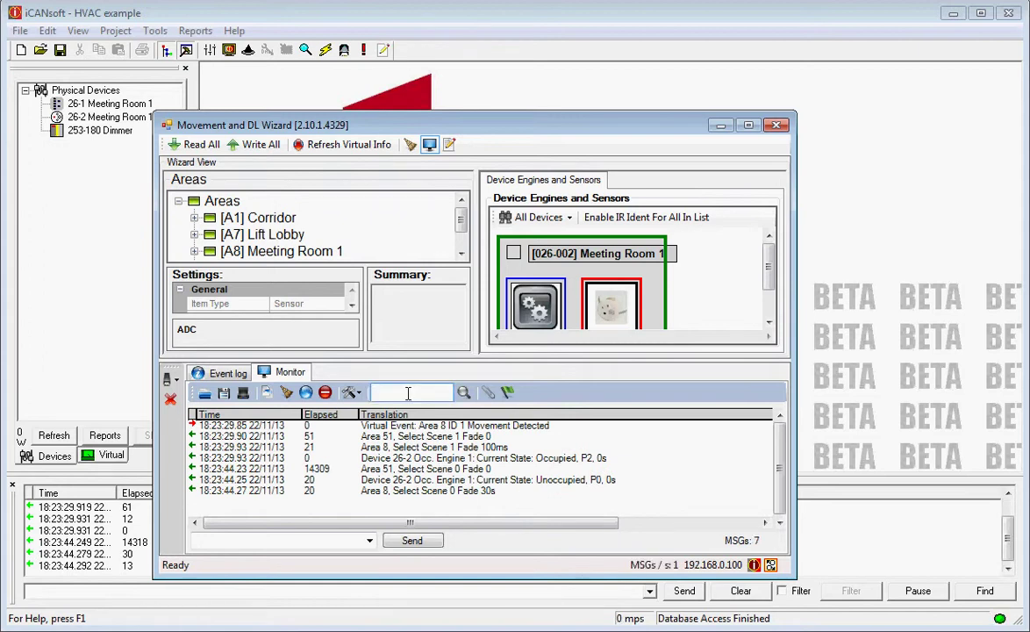
# Enlarge the wizard with its monitor window hidden, and open the Movement settings of Engine 1 in area A8 Meeting Room 1.
pyautogui.click(537, 309)
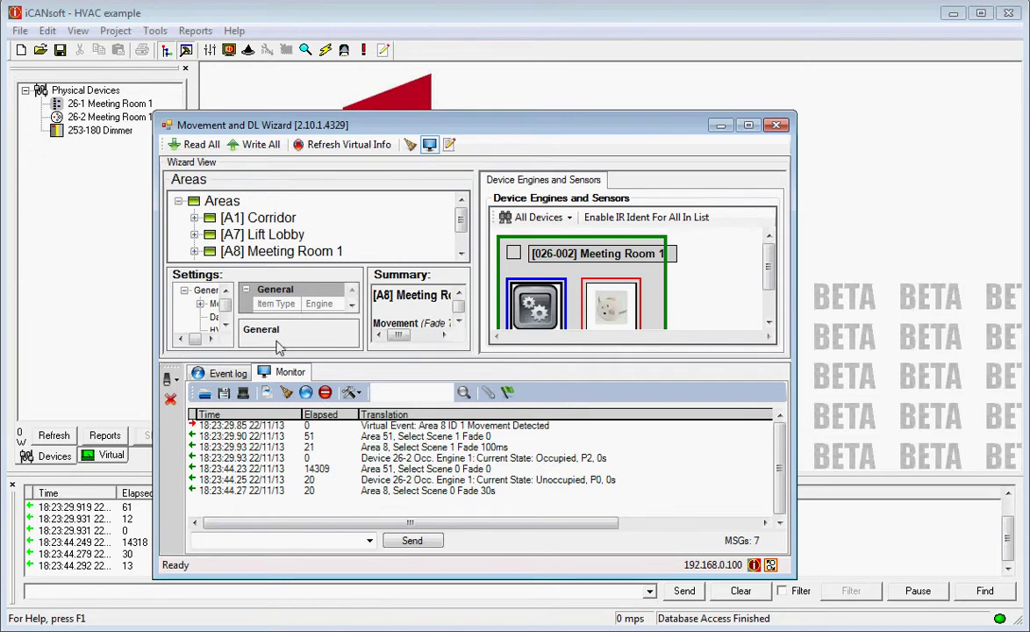
pyautogui.moveTo(794, 375); pyautogui.dragTo(955, 380)
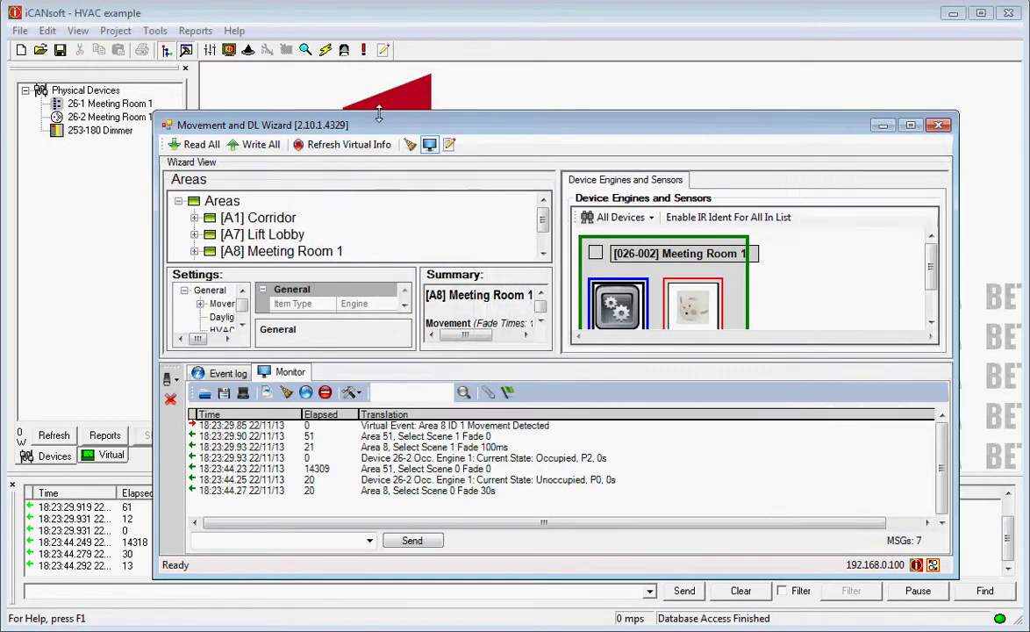
pyautogui.moveTo(375, 104); pyautogui.dragTo(378, 48)
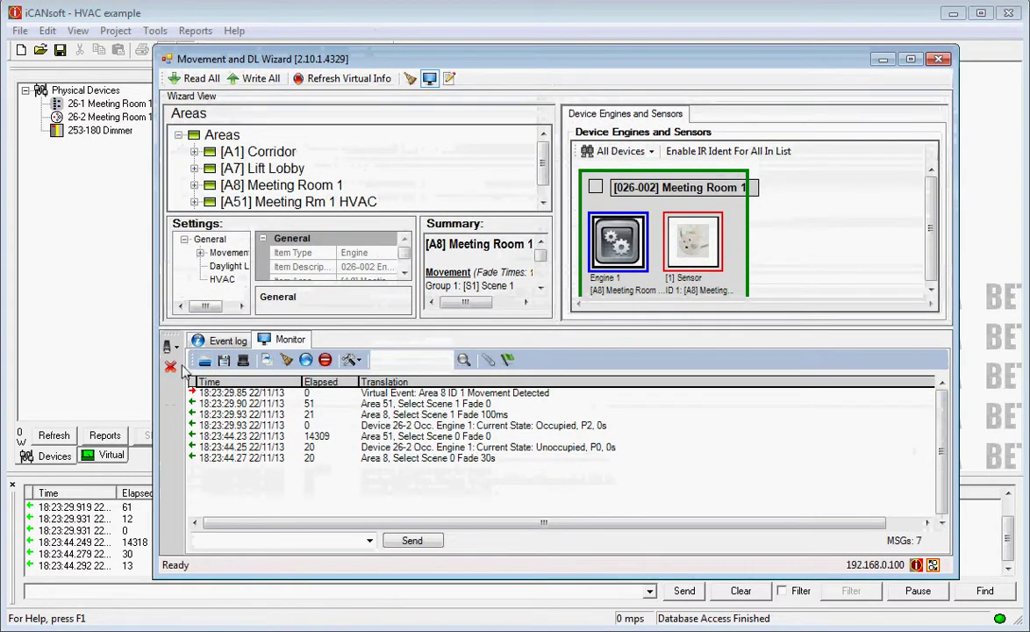
pyautogui.click(410, 78)
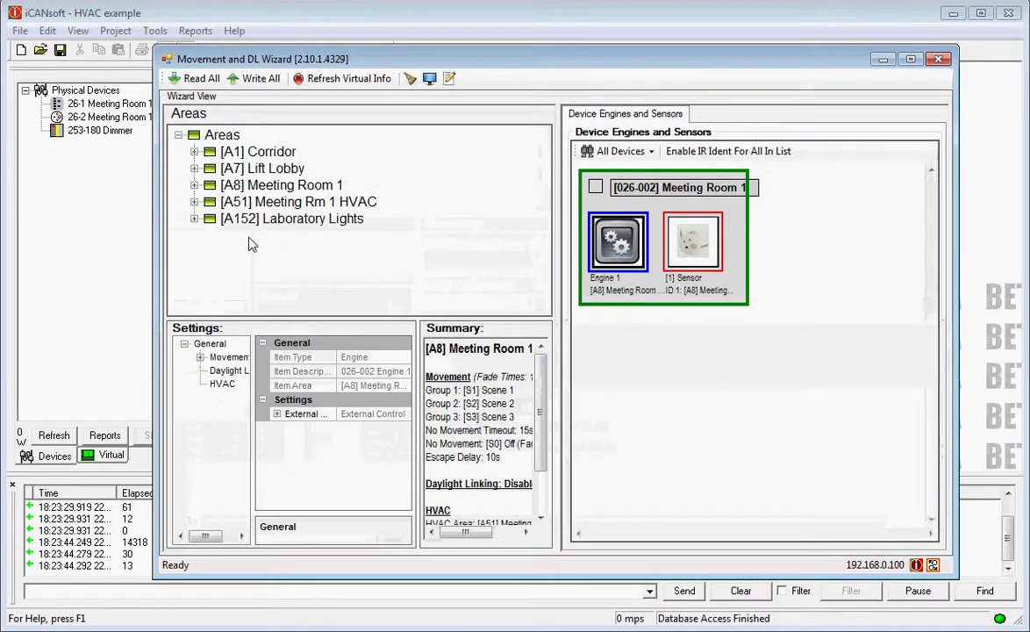
pyautogui.click(244, 190)
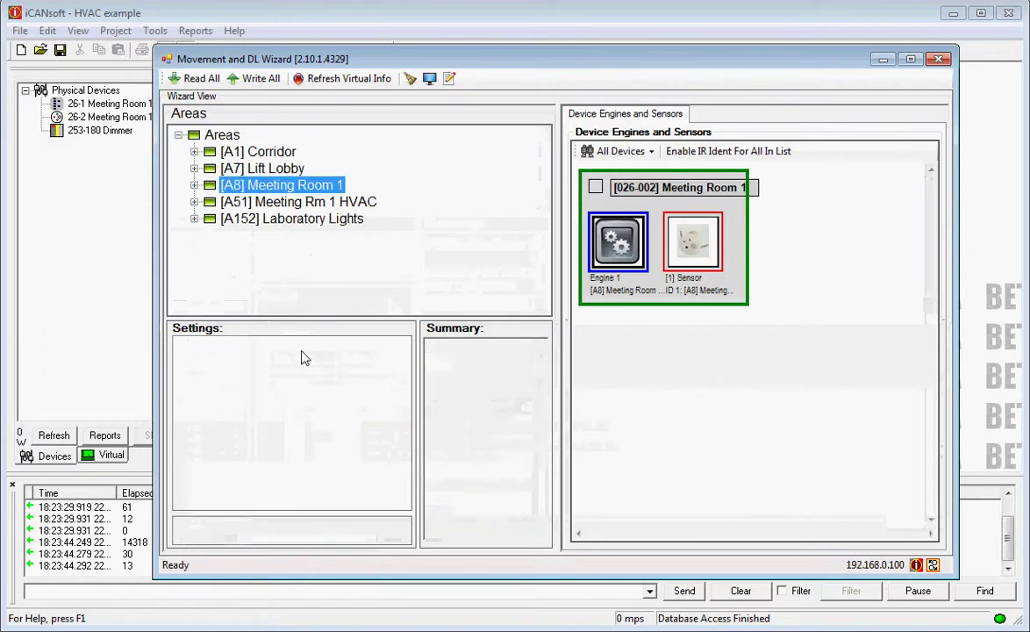
pyautogui.click(194, 185)
pyautogui.click(246, 201)
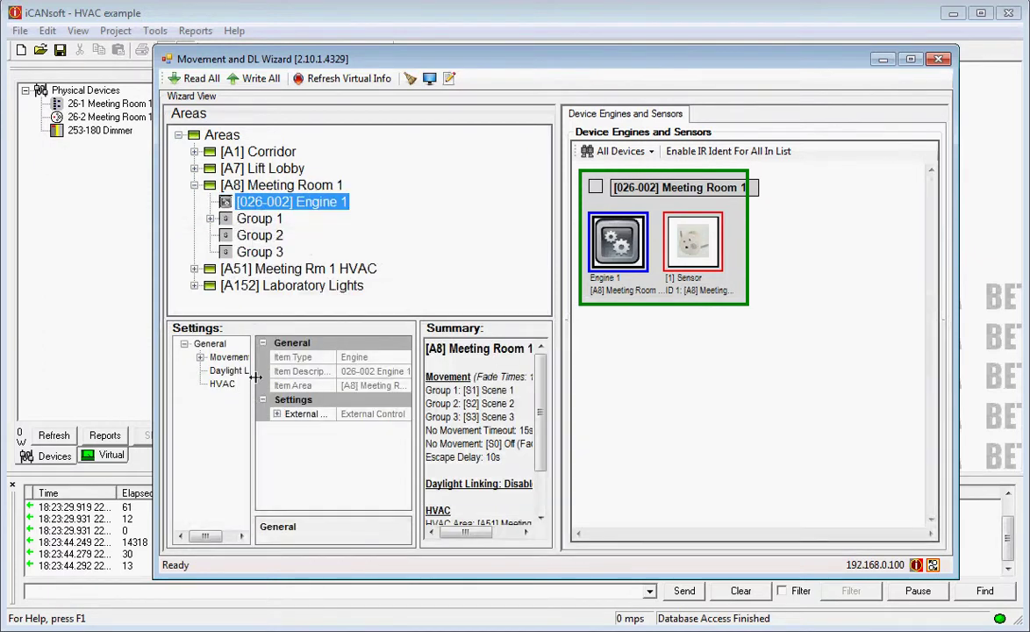
pyautogui.click(226, 357)
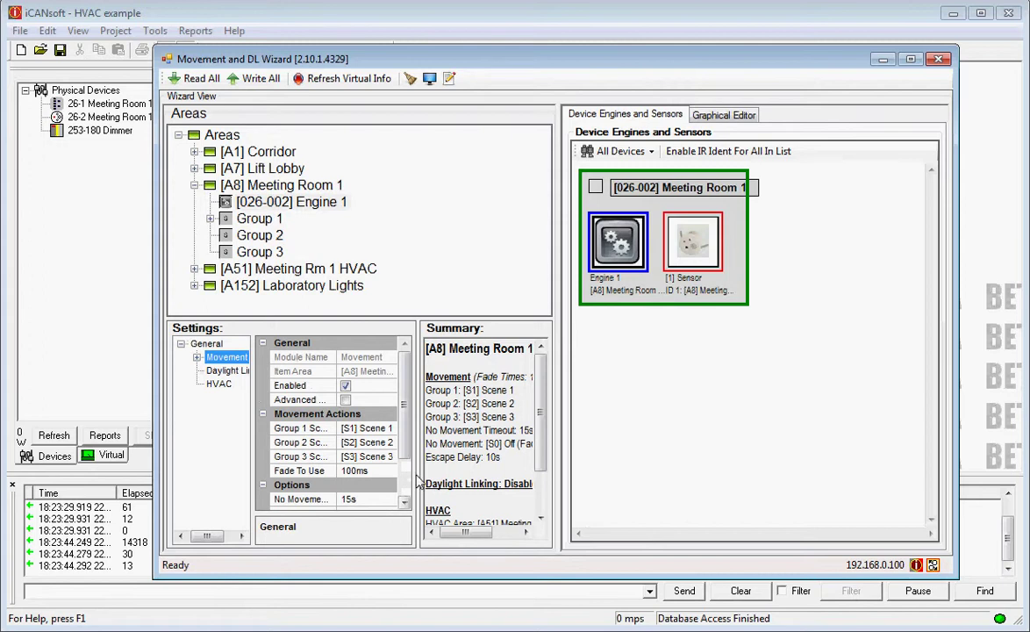
# Set the No Movement Timeout of Meeting Room 1's Engine 1 to 15m and apply the changes.
pyautogui.click(367, 500)
pyautogui.click(366, 499)
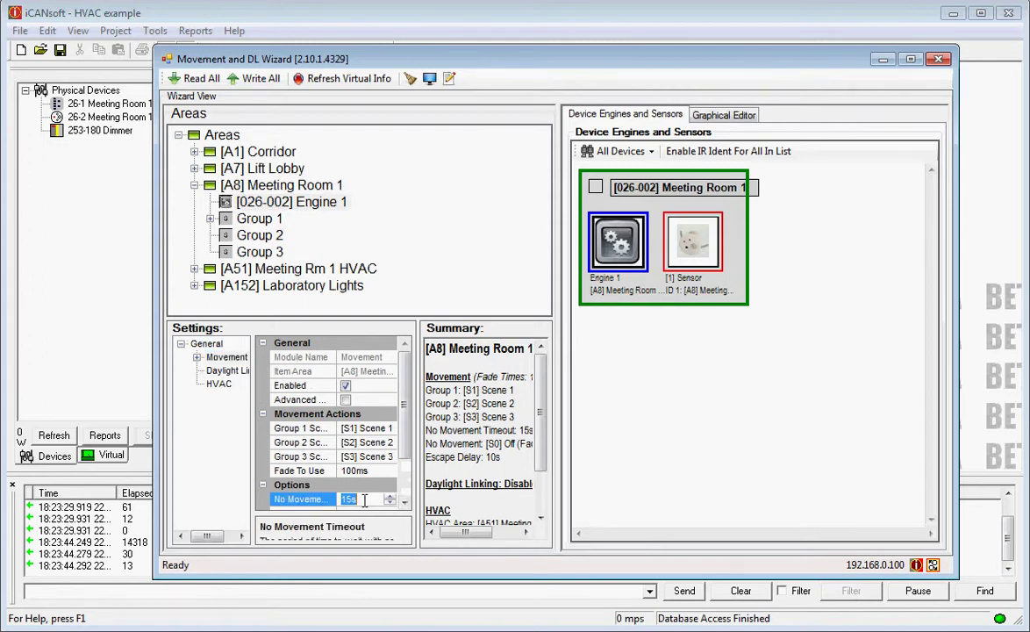
pyautogui.click(351, 498)
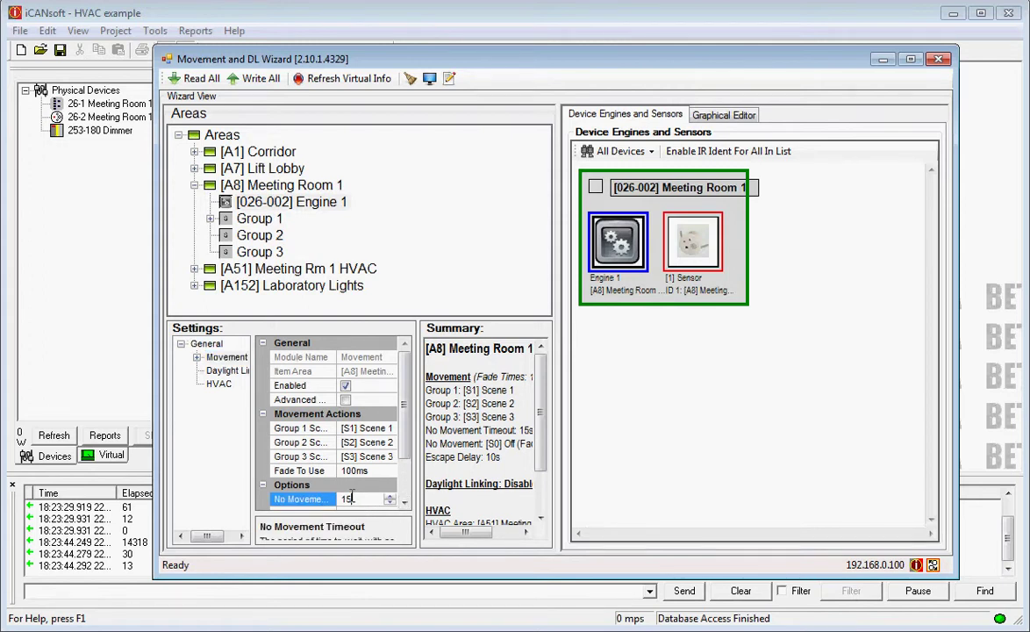
pyautogui.press('BackSpace')
pyautogui.write('m')
pyautogui.click(384, 456)
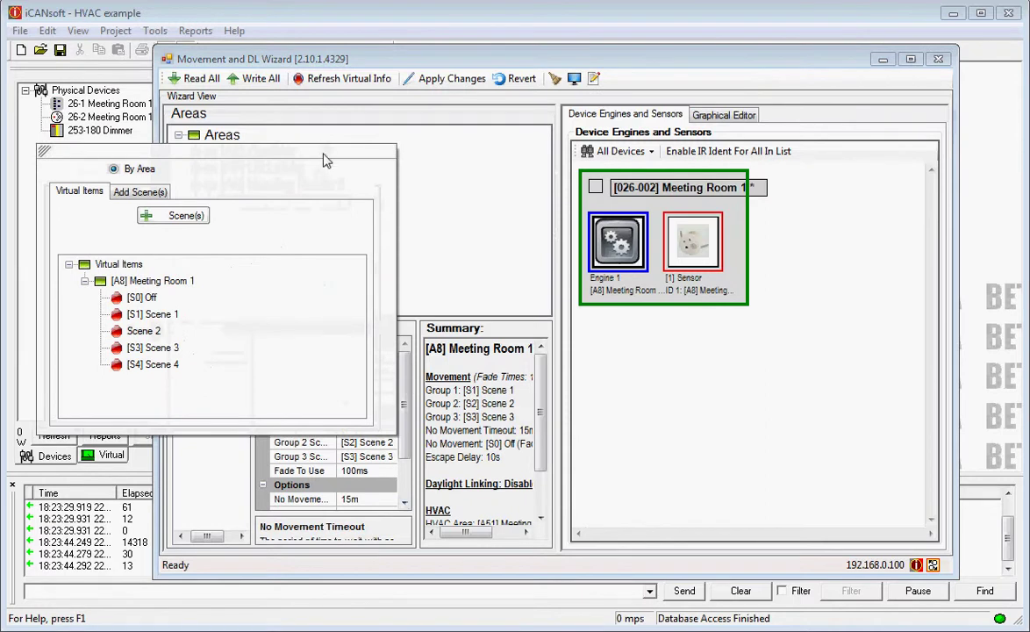
pyautogui.click(443, 173)
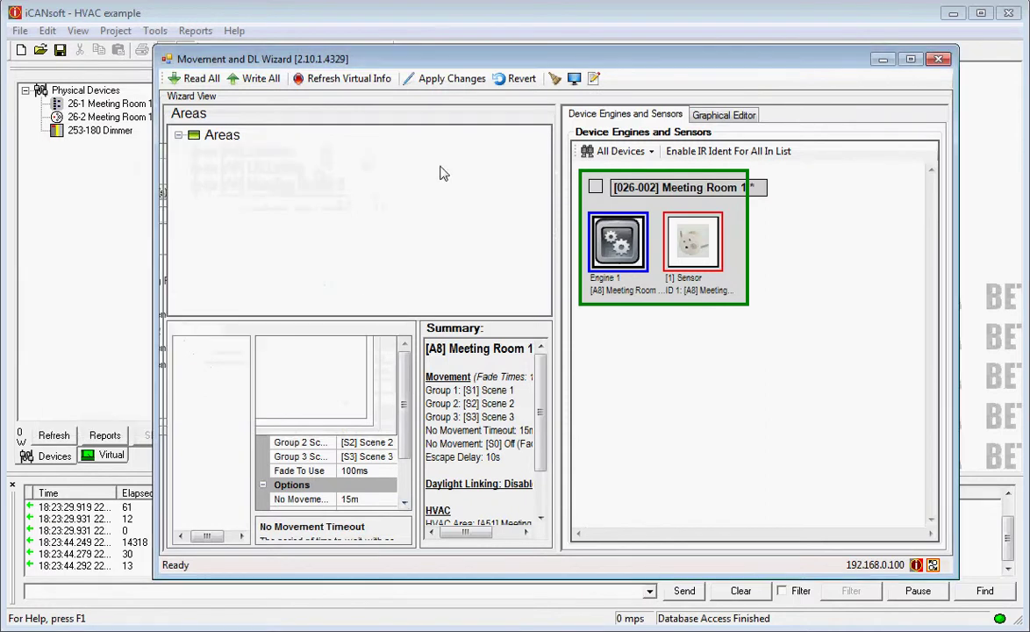
pyautogui.click(455, 79)
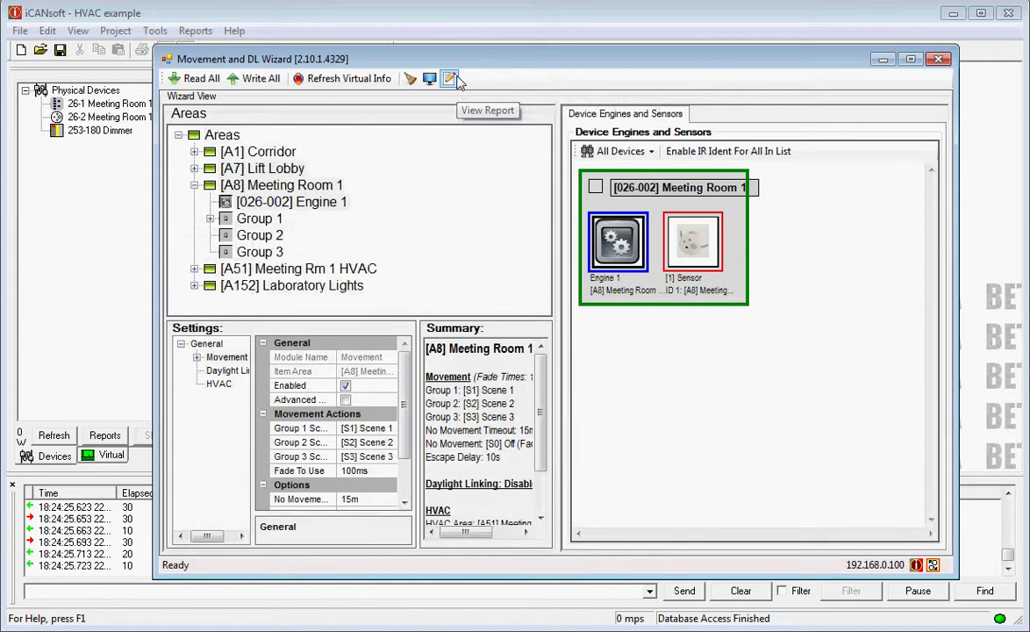
# Set the No Movement Timeout of Meeting Room 1's Engine 1 to 15s.
pyautogui.click(365, 499)
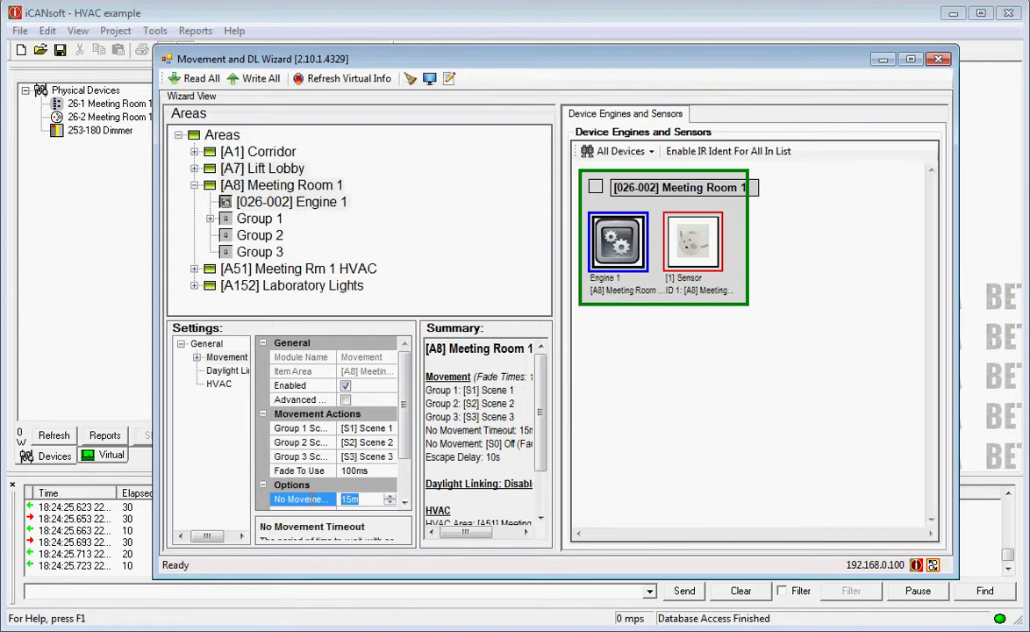
pyautogui.write('1')
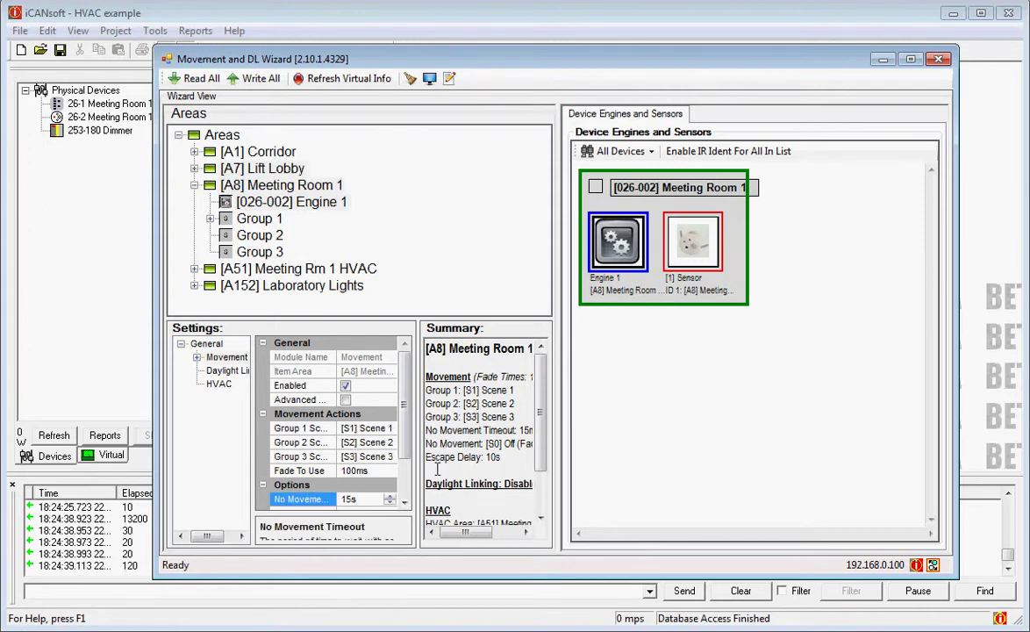
pyautogui.press('Return')
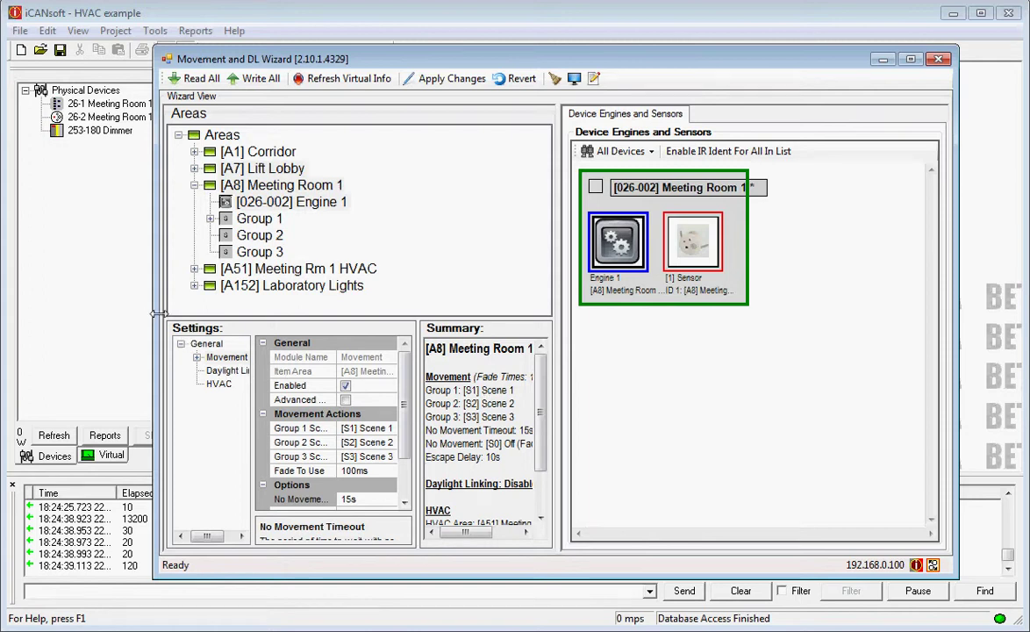
# Enlarge the wizard window and enable Advanced Mode in the engine's Movement settings.
pyautogui.moveTo(151, 318); pyautogui.dragTo(53, 316)
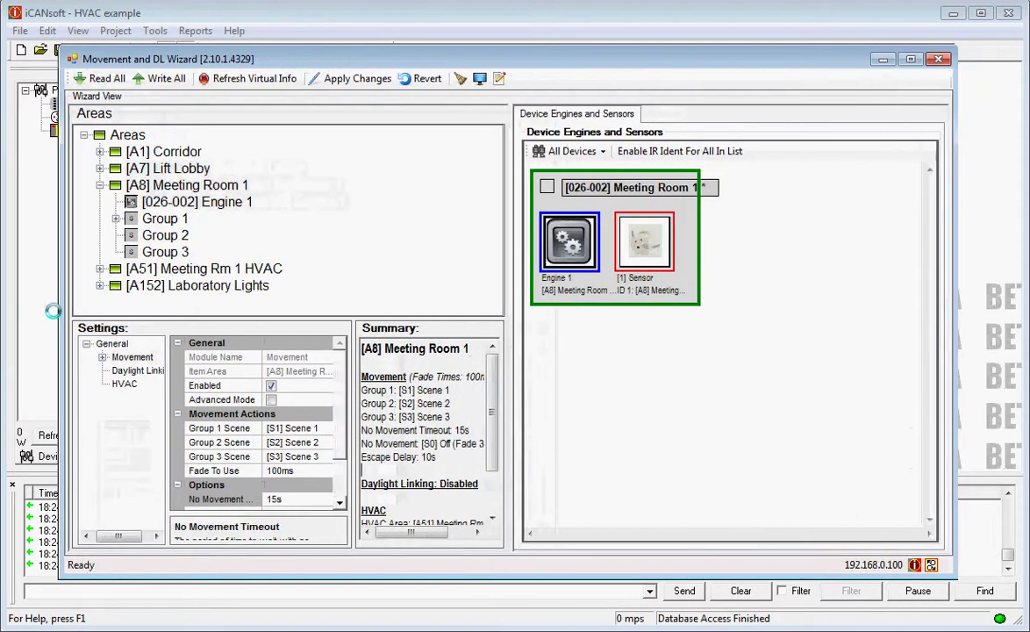
pyautogui.moveTo(503, 575); pyautogui.dragTo(503, 623)
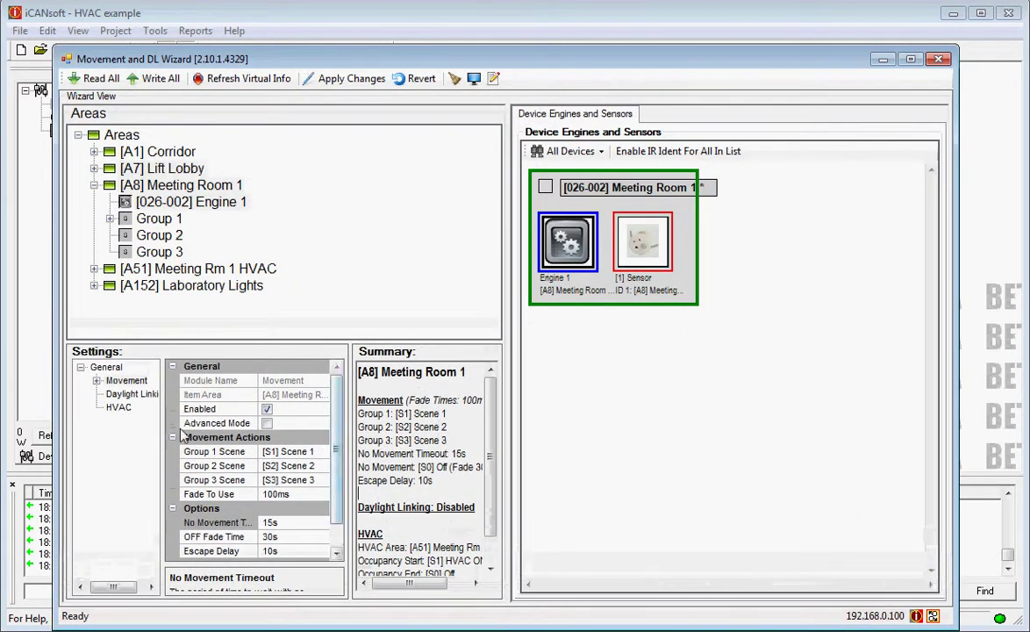
pyautogui.click(126, 381)
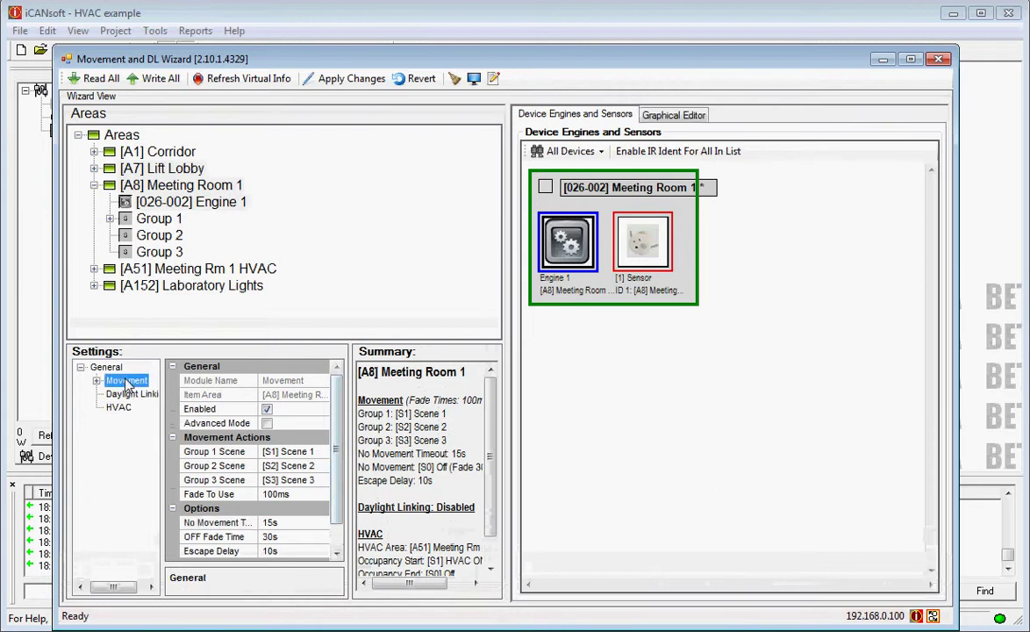
pyautogui.click(266, 424)
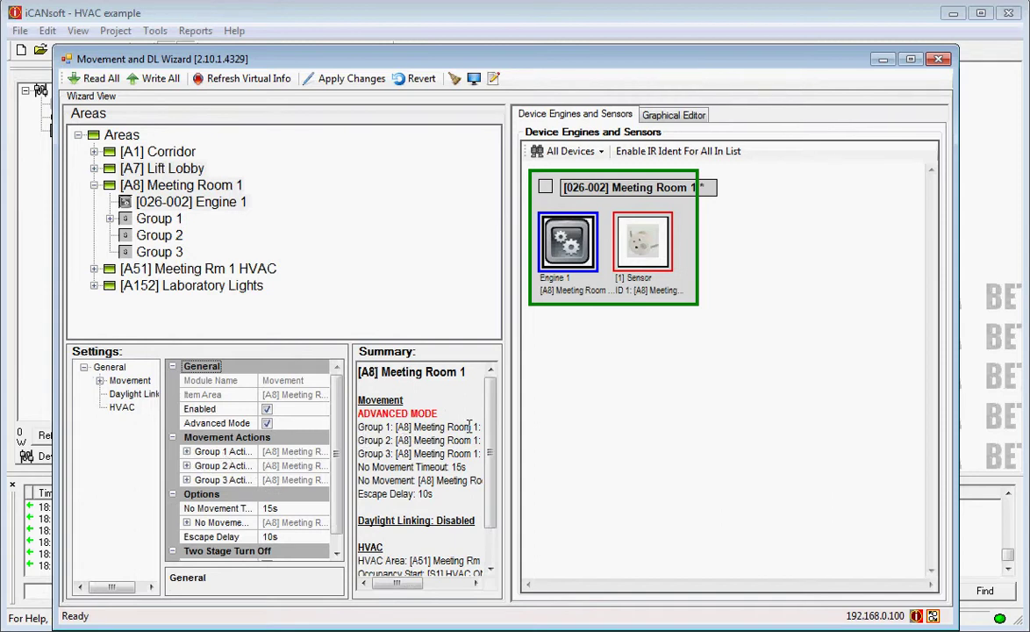
# Set the Group 1 movement action to No Action and apply the changes.
pyautogui.click(186, 451)
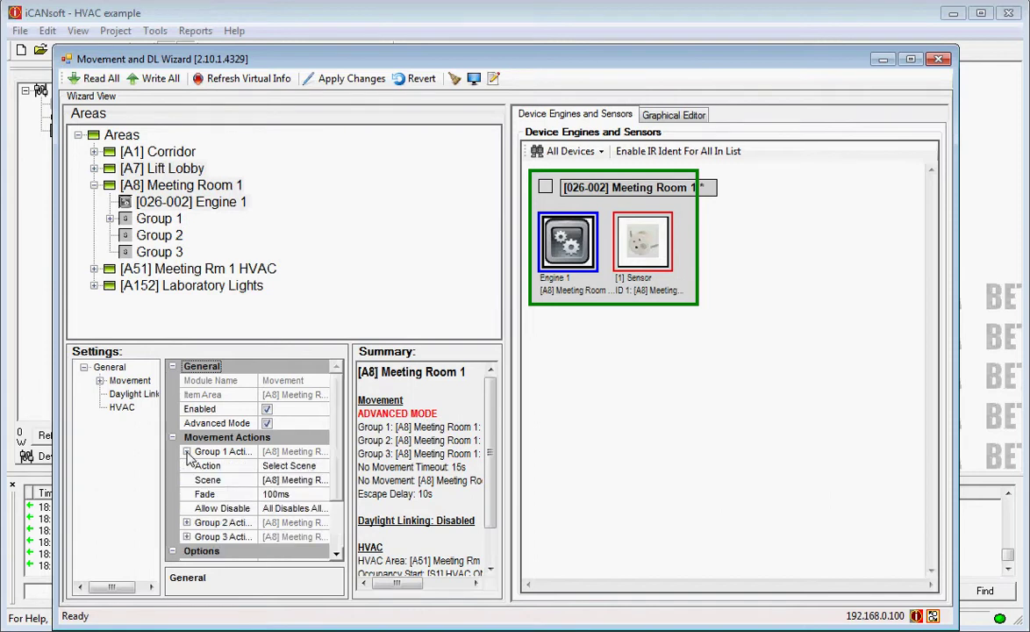
pyautogui.click(292, 471)
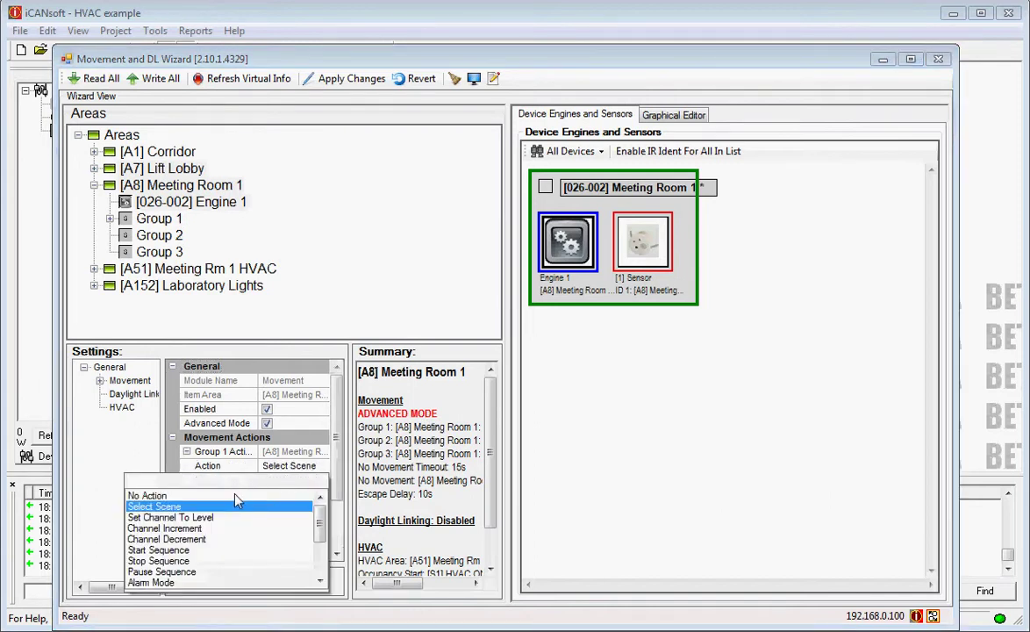
pyautogui.click(215, 442)
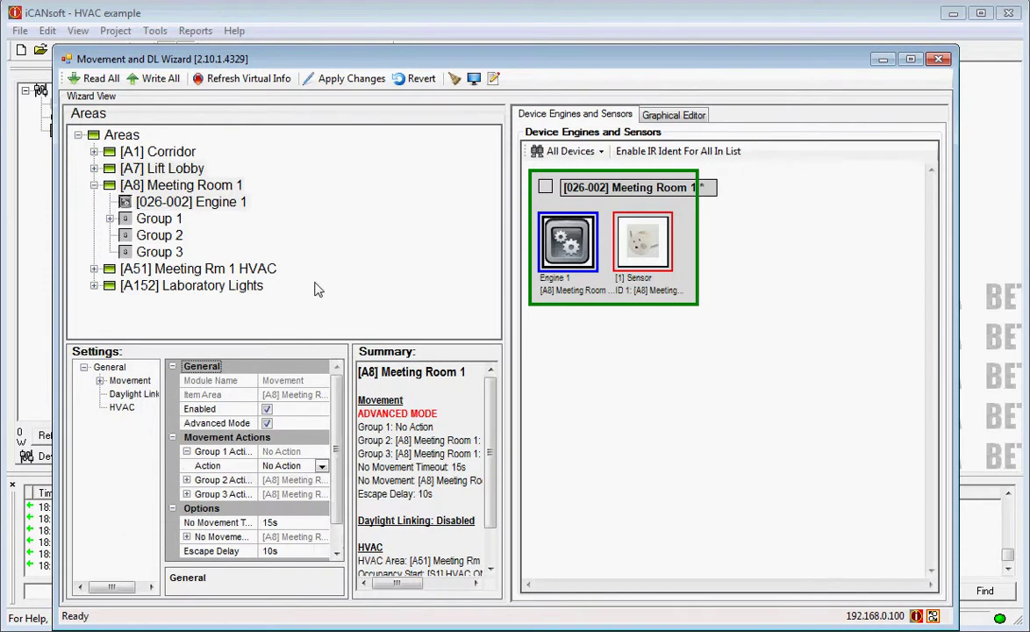
pyautogui.click(365, 81)
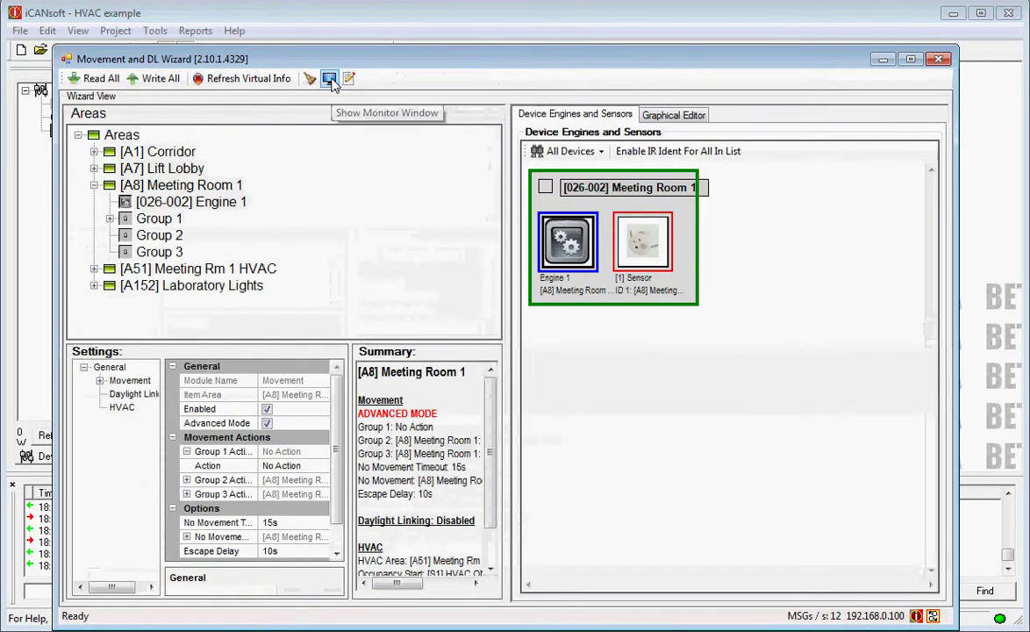
# Show the monitor window with its messages cleared, and close the Movement and DL Wizard.
pyautogui.click(331, 81)
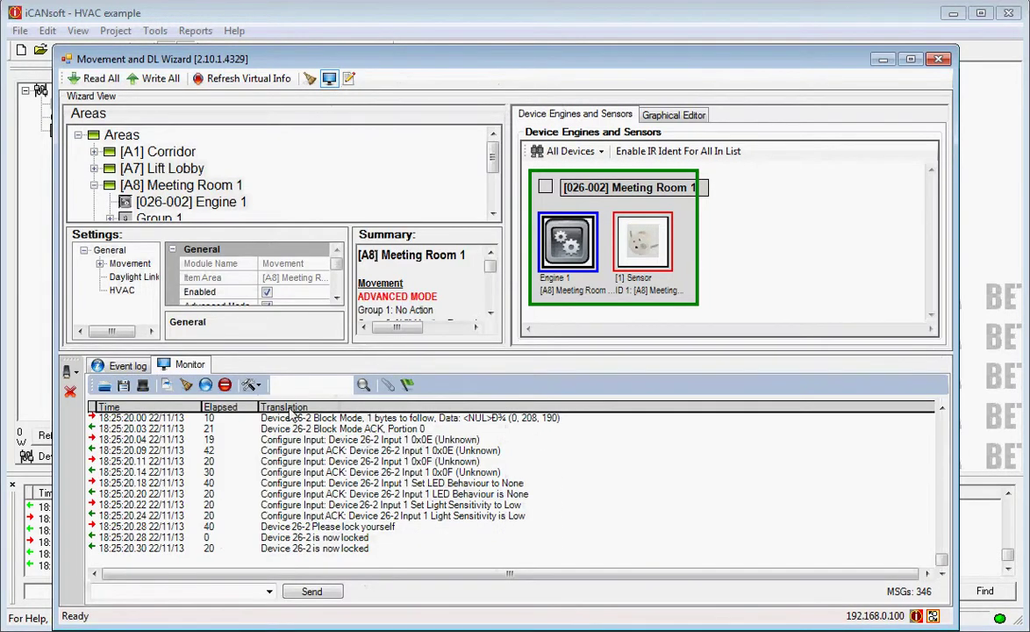
pyautogui.click(187, 389)
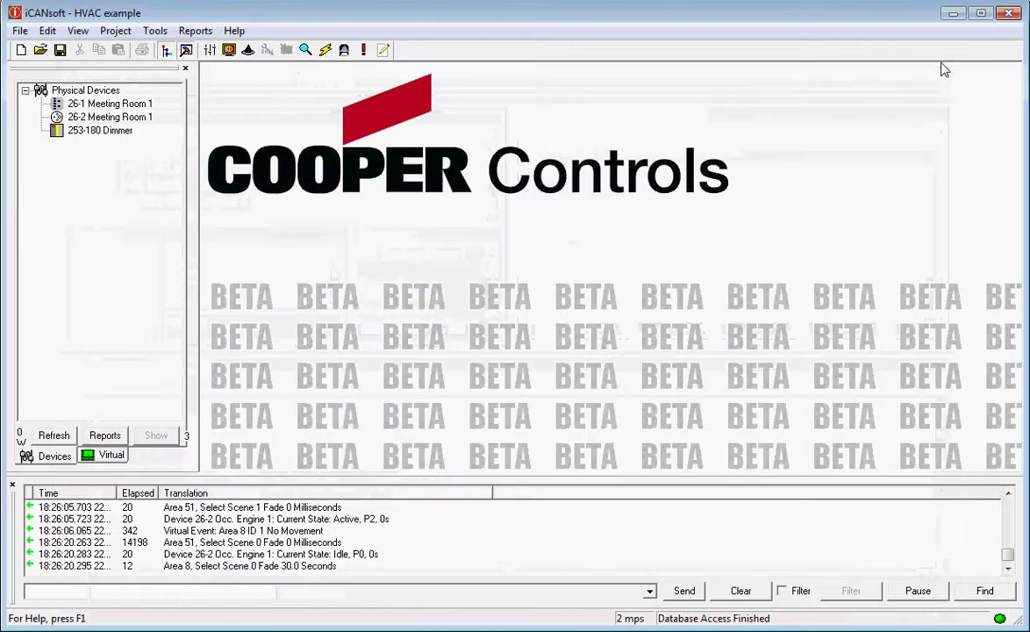
pyautogui.click(939, 60)
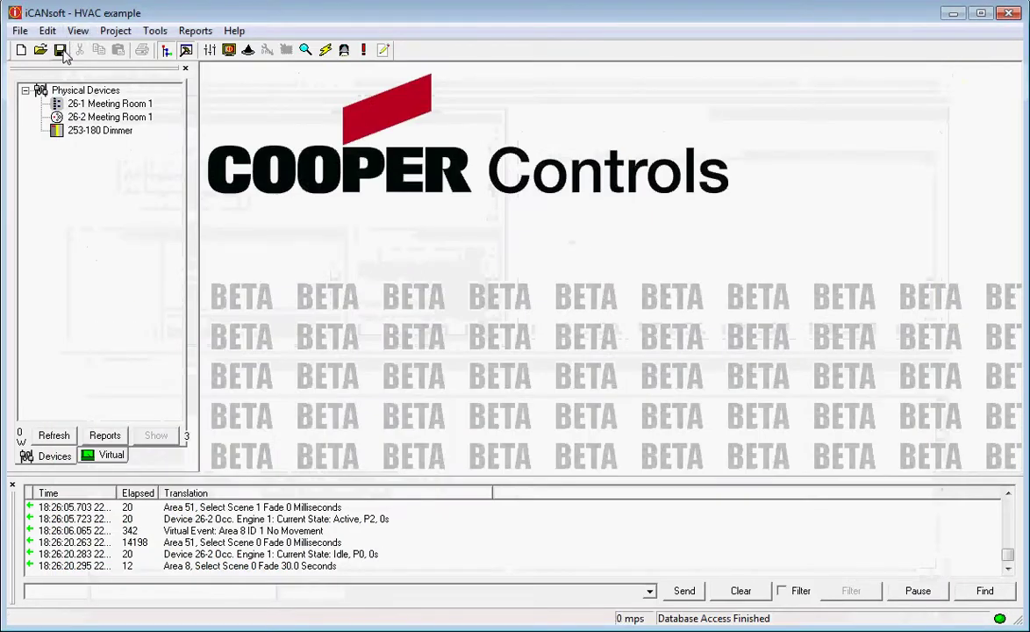